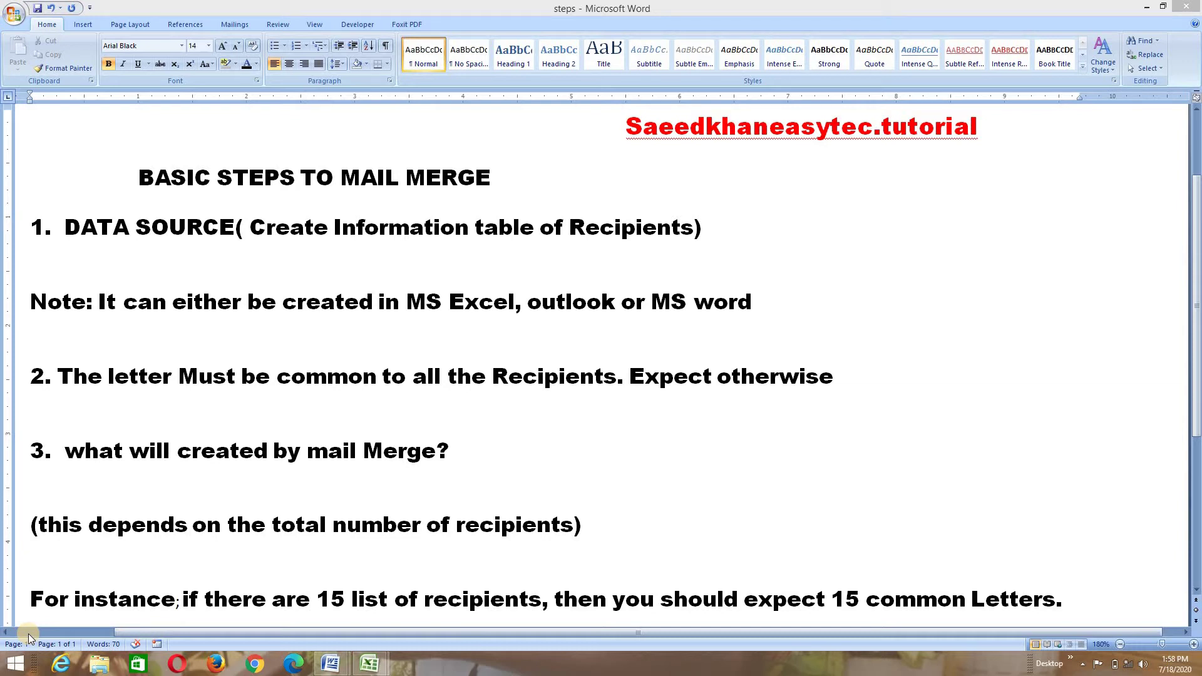
Insert the missing word "be" before "created" in item 3 of the mail merge steps document.
click(177, 451)
text(be Channel.)
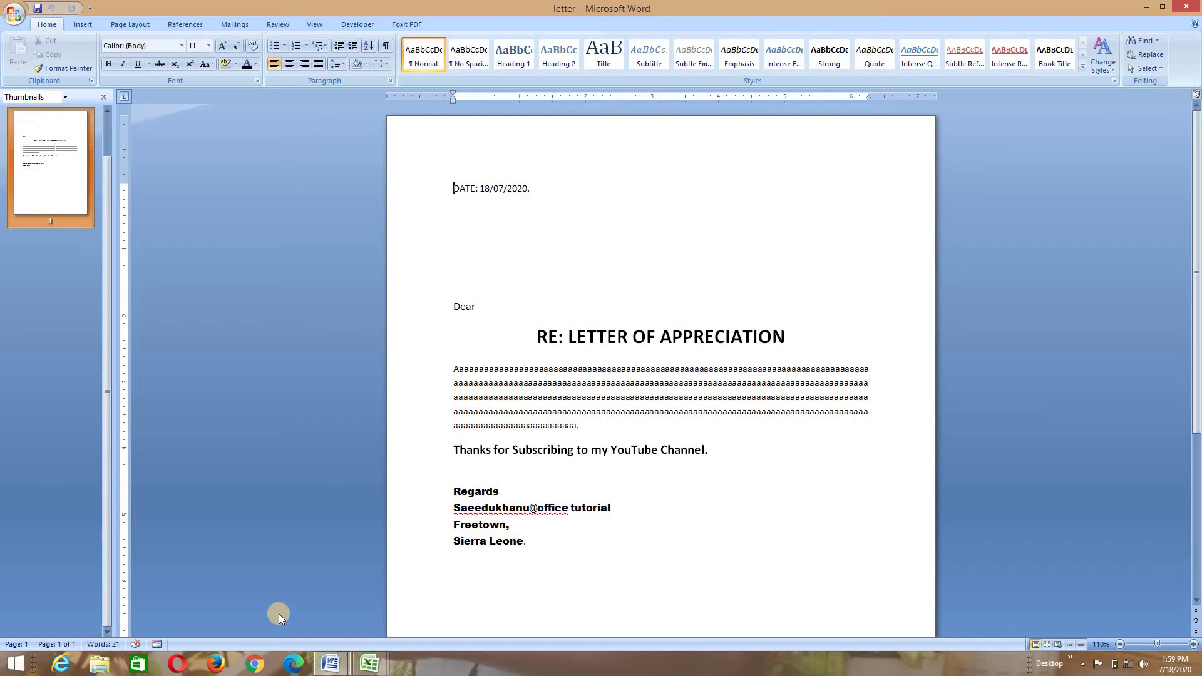
Make the DATE line at the start of the letter bold and increase its font size.
click(429, 191)
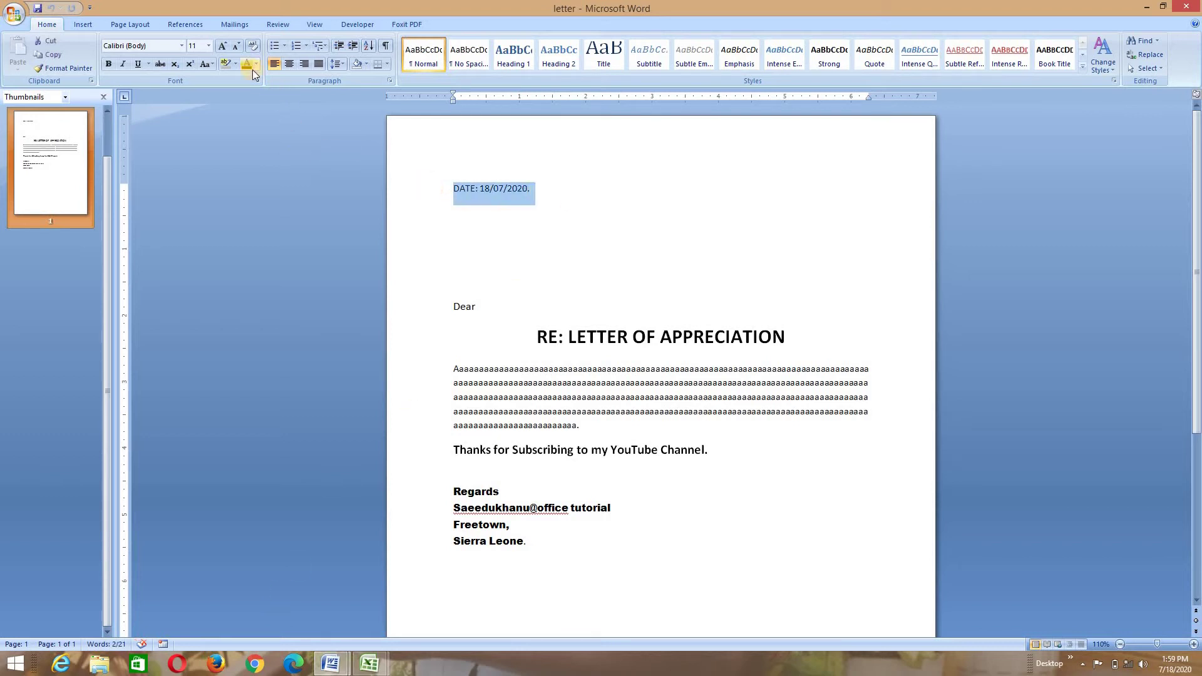
click(208, 45)
click(195, 104)
click(109, 64)
click(749, 515)
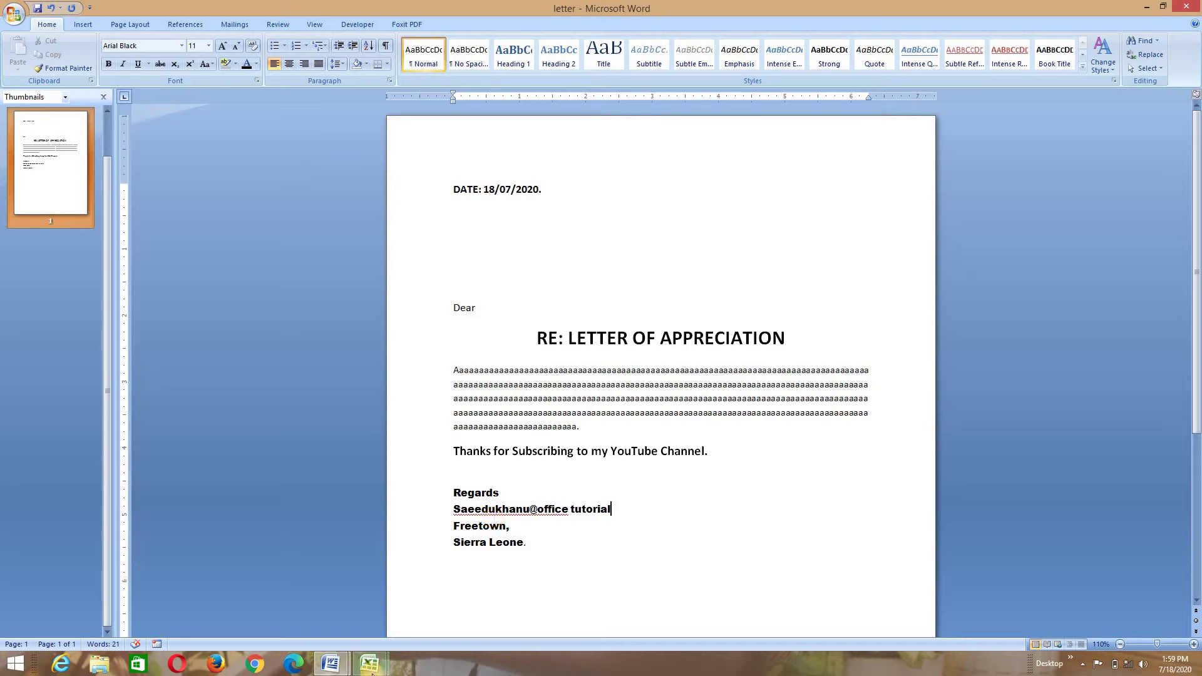
Switch to Excel to examine the recipient table in the Letter Database (version 1) workbook and return to the Word letter.
mouse_move(372, 673)
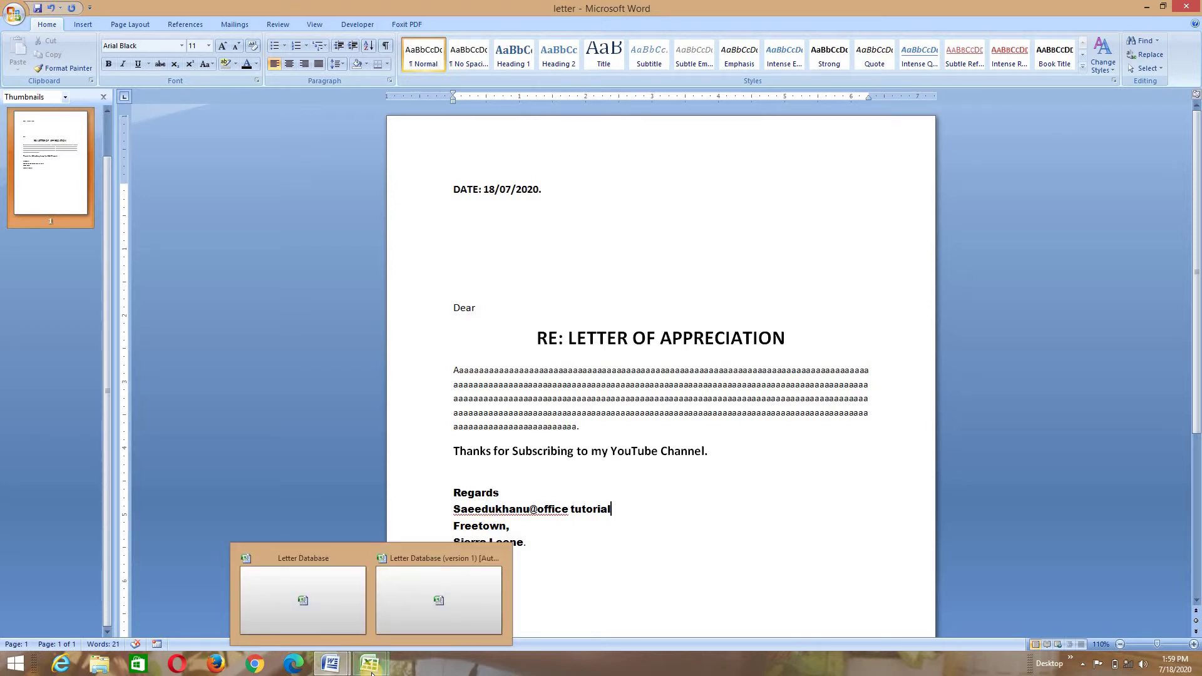
click(413, 610)
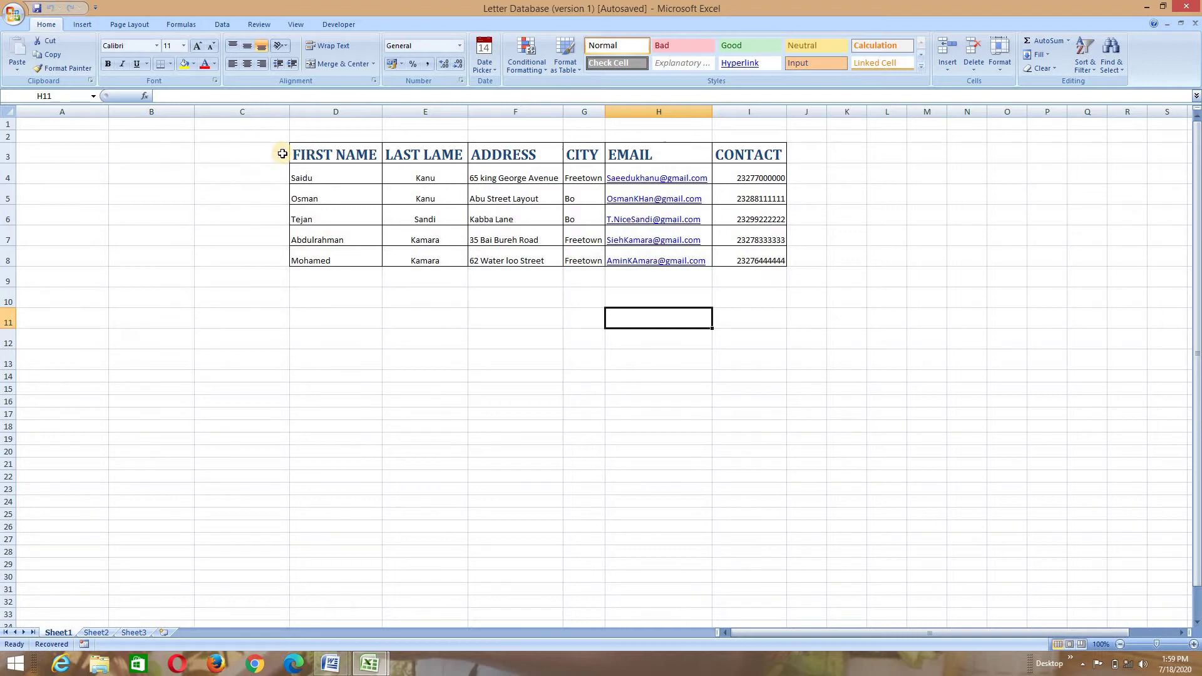
key(alt+Tab)
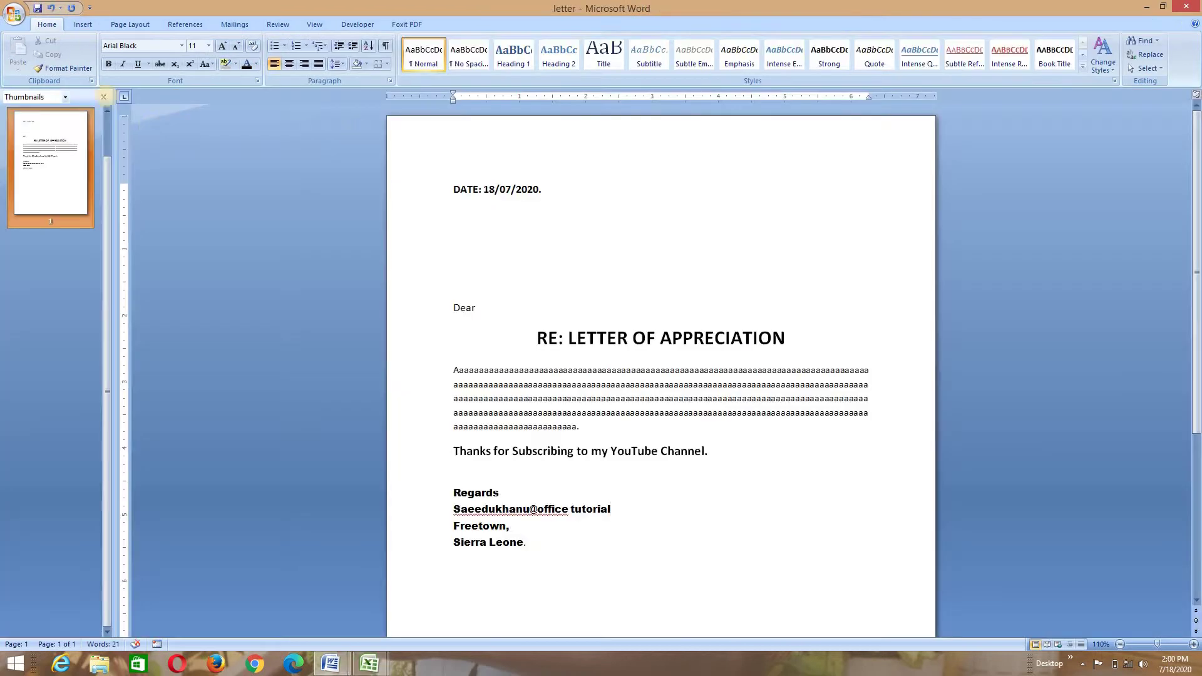
Close the Thumbnails pane and run the step-by-step Mail Merge wizard for letters based on the current document.
click(105, 97)
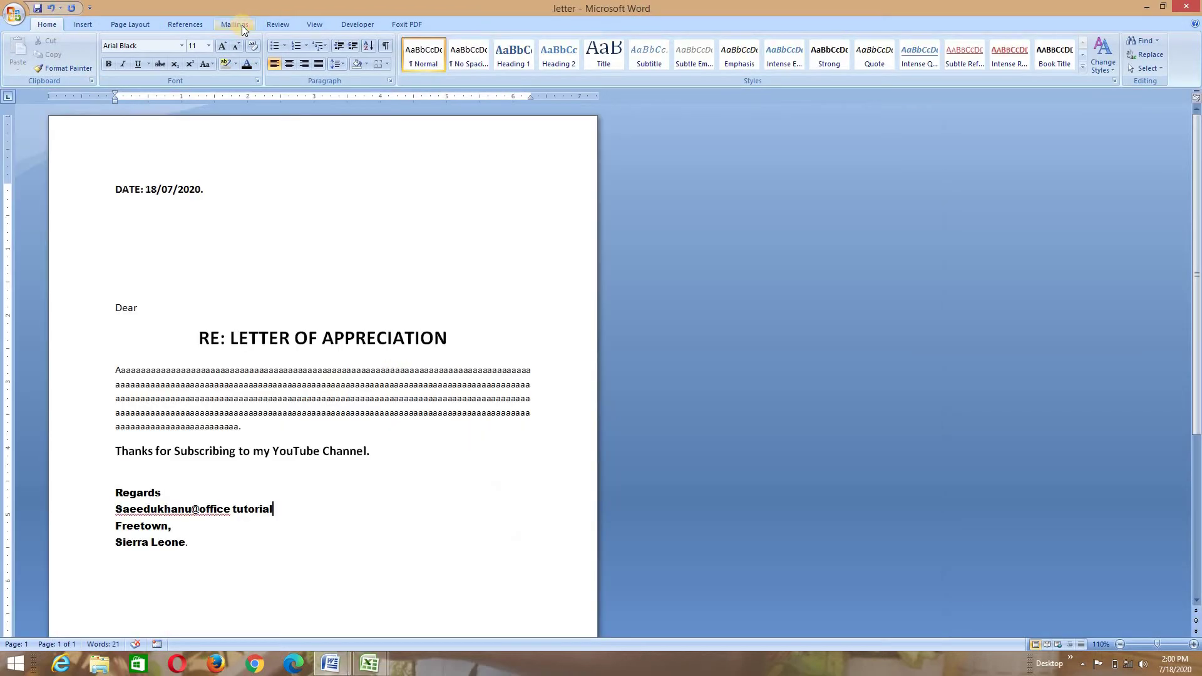
click(242, 25)
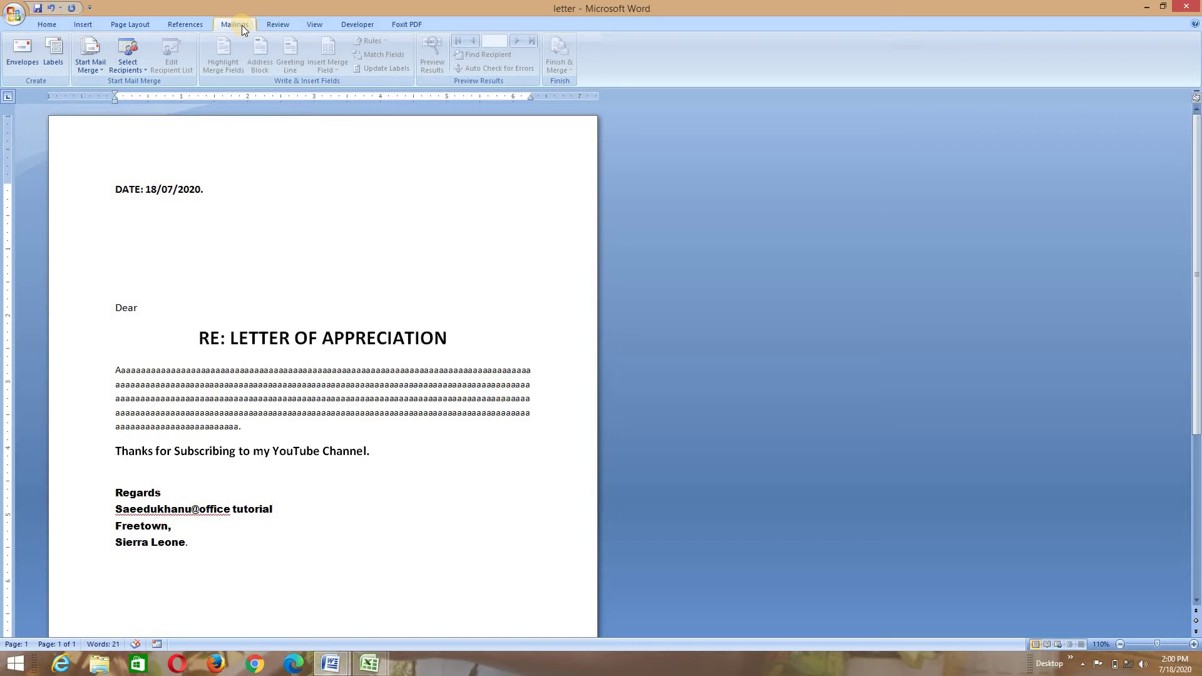
click(101, 73)
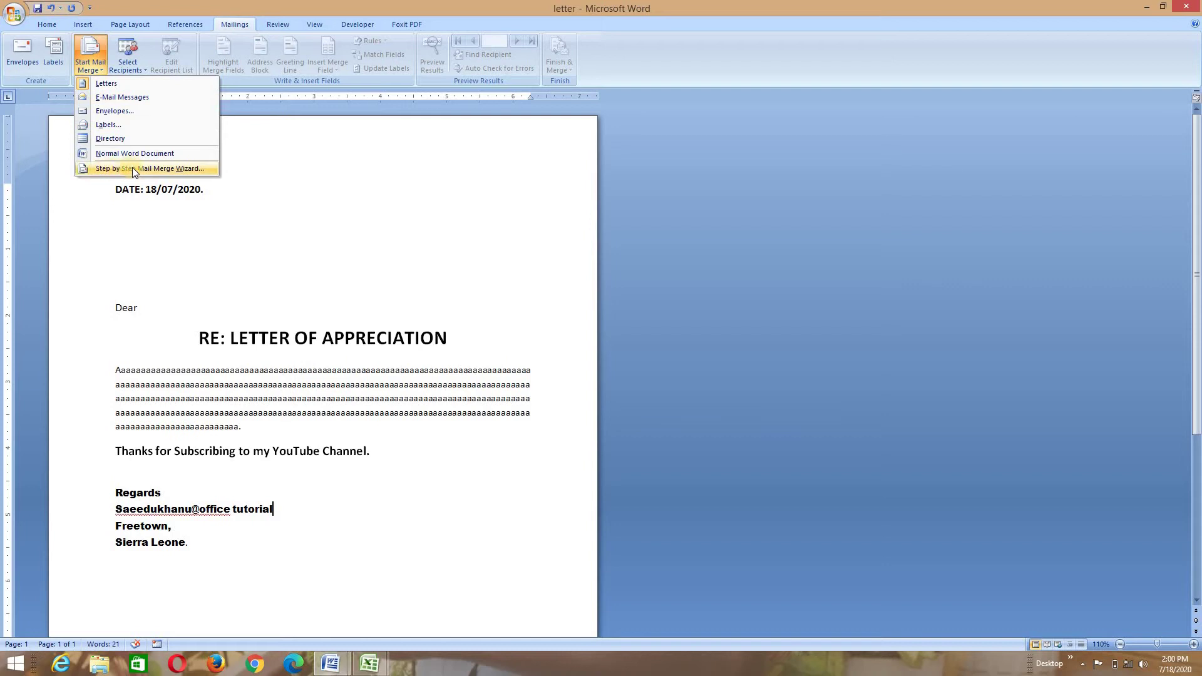
click(184, 169)
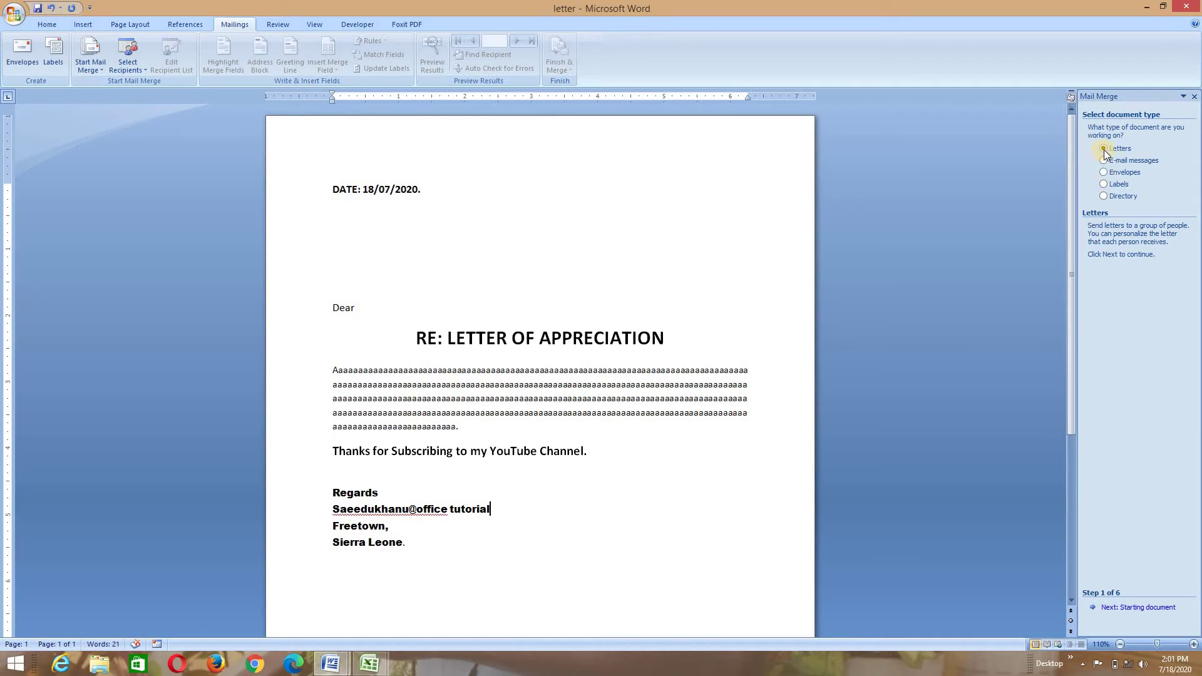
click(1120, 609)
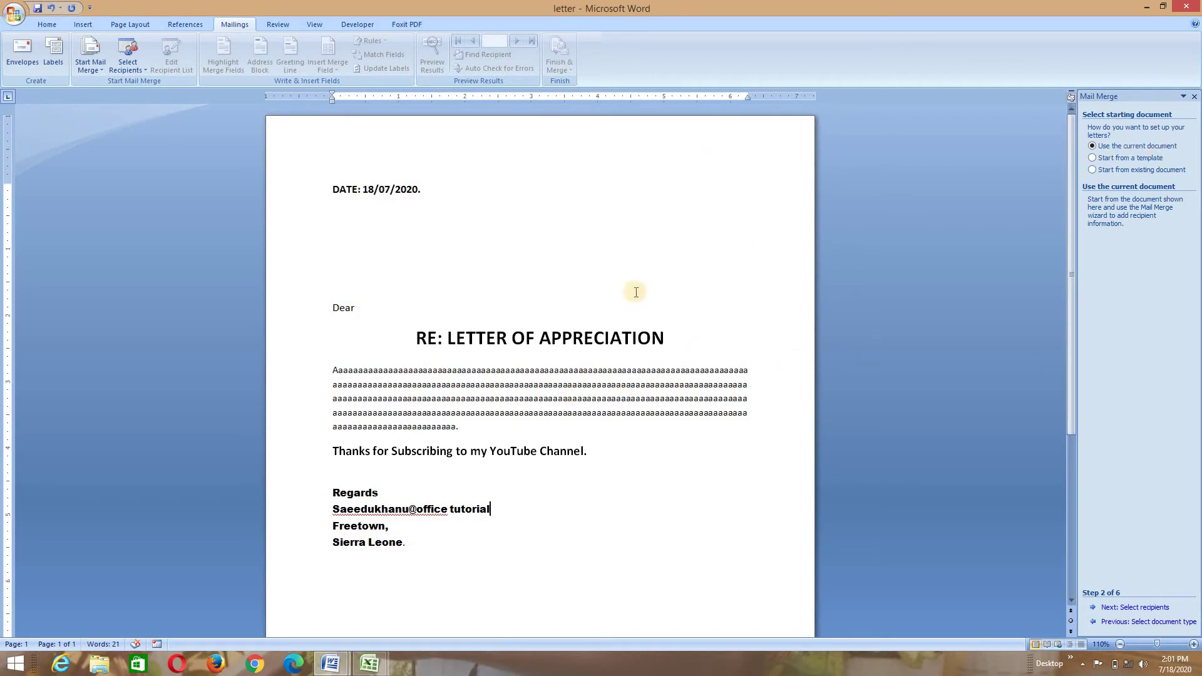
click(1129, 608)
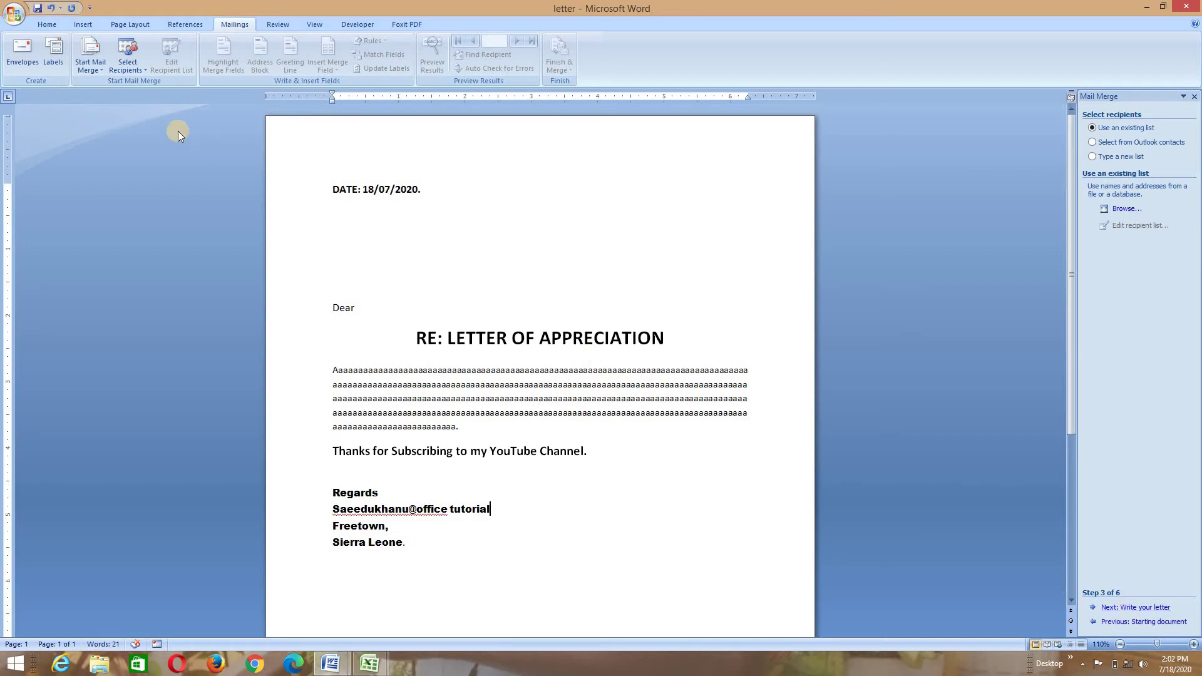
Use the existing Letter Database workbook on the Desktop as the recipient list, taking Sheet1$ with its first row as column headers.
click(145, 71)
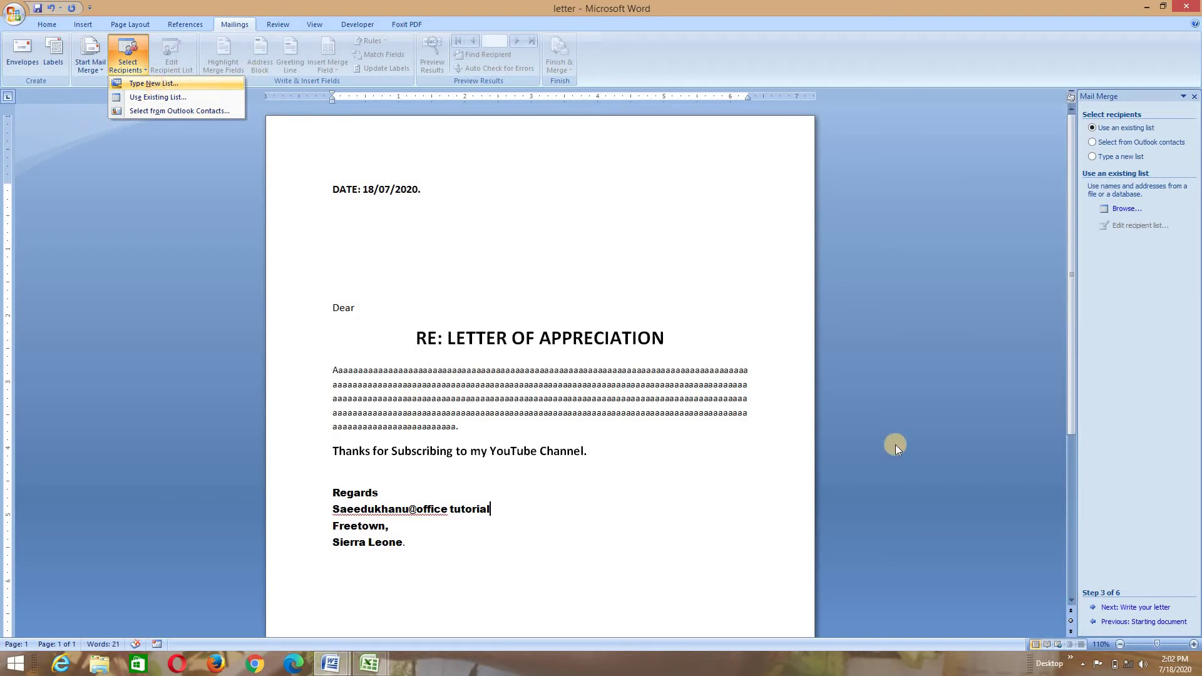
click(1023, 246)
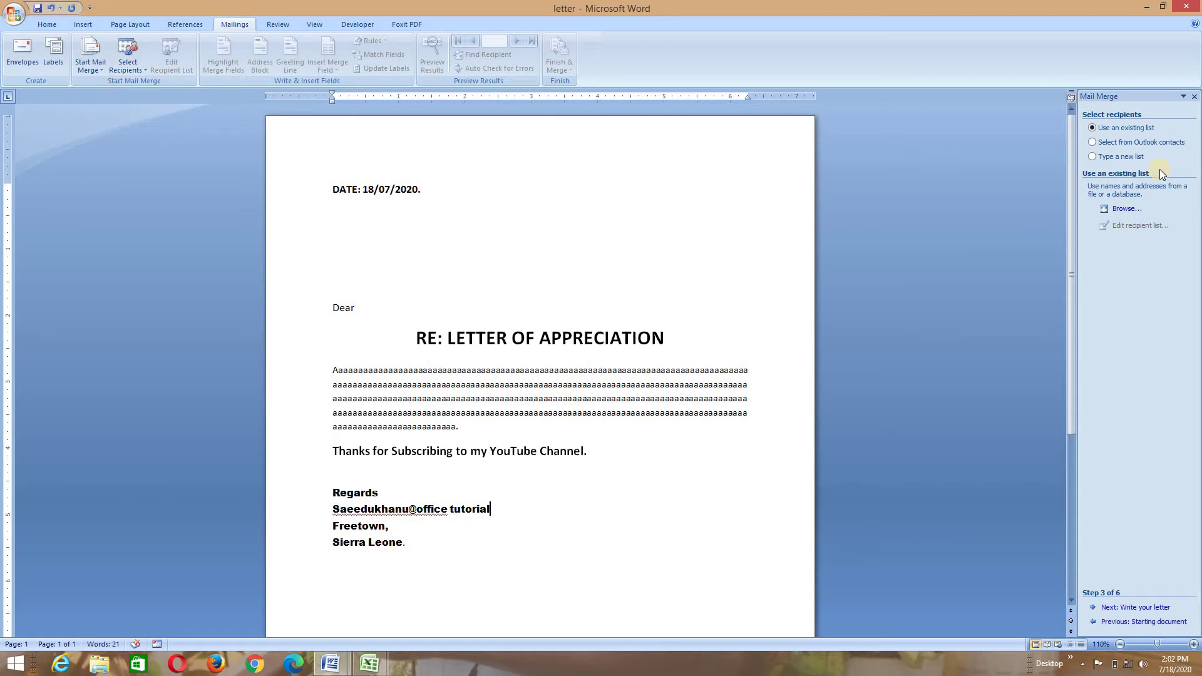
click(1129, 215)
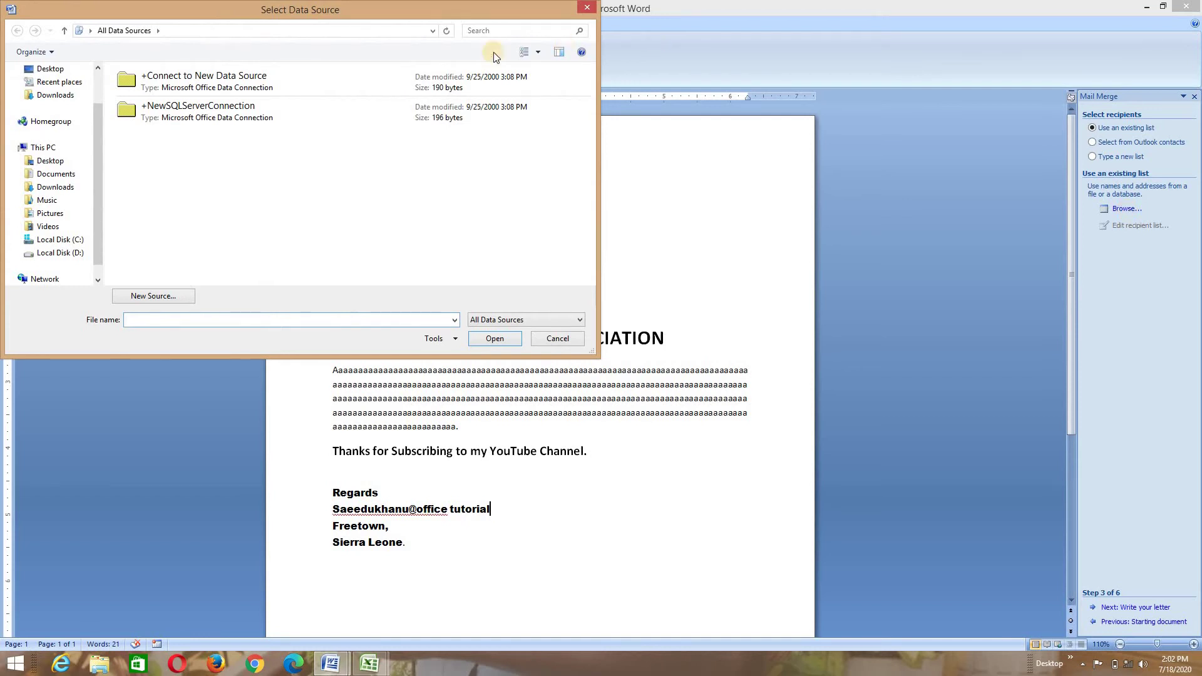
click(51, 164)
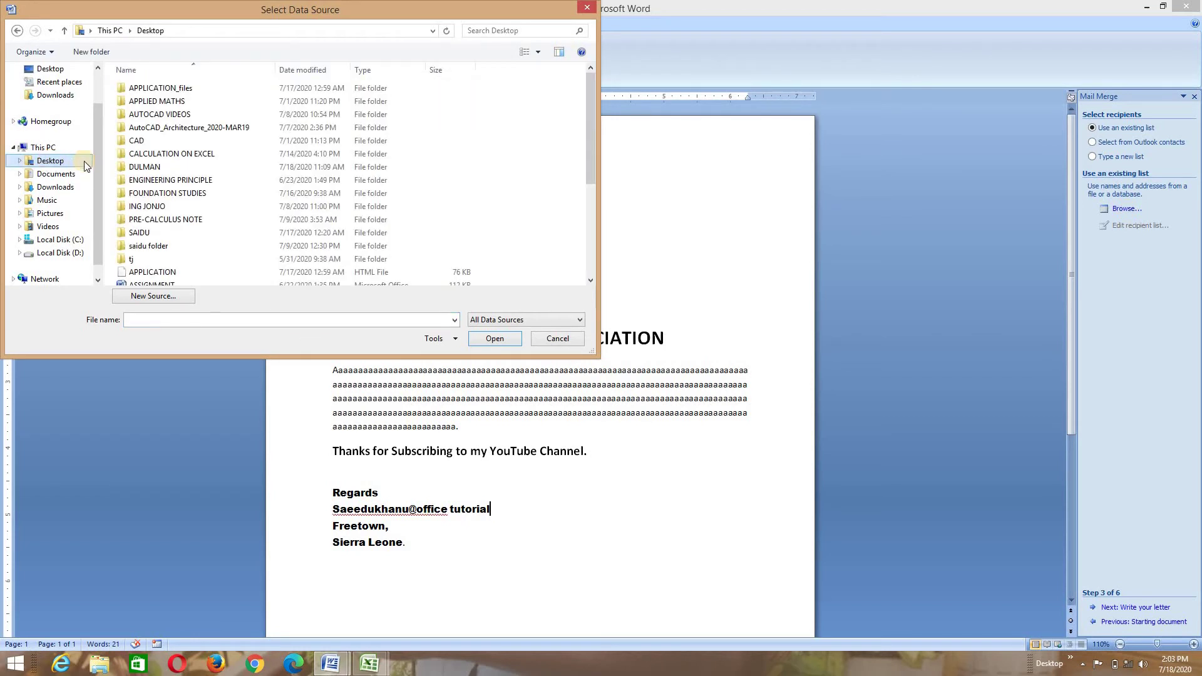
click(145, 186)
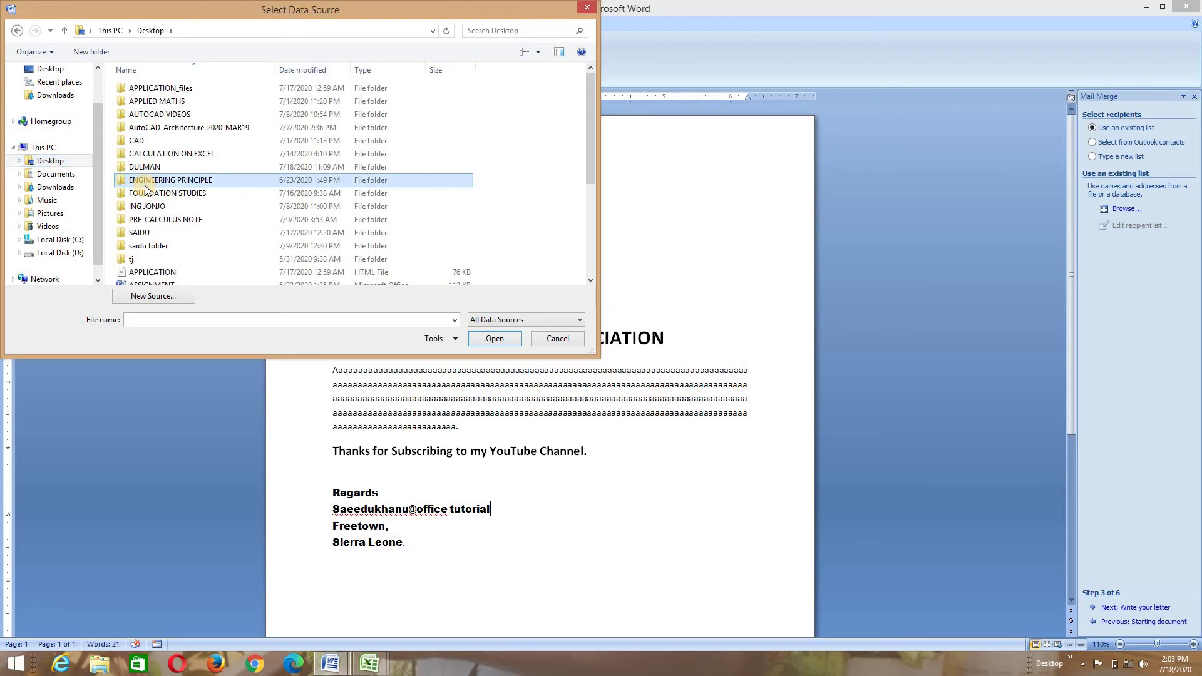
scroll(146, 187, down, 4)
click(156, 228)
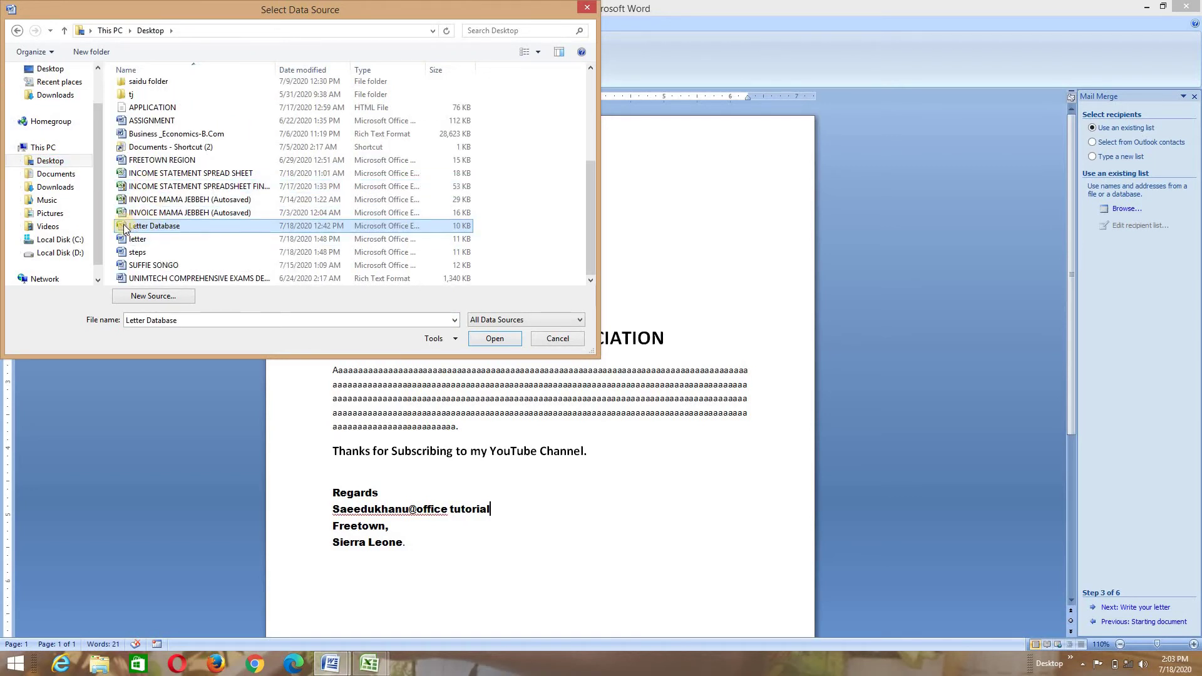
double_click(178, 227)
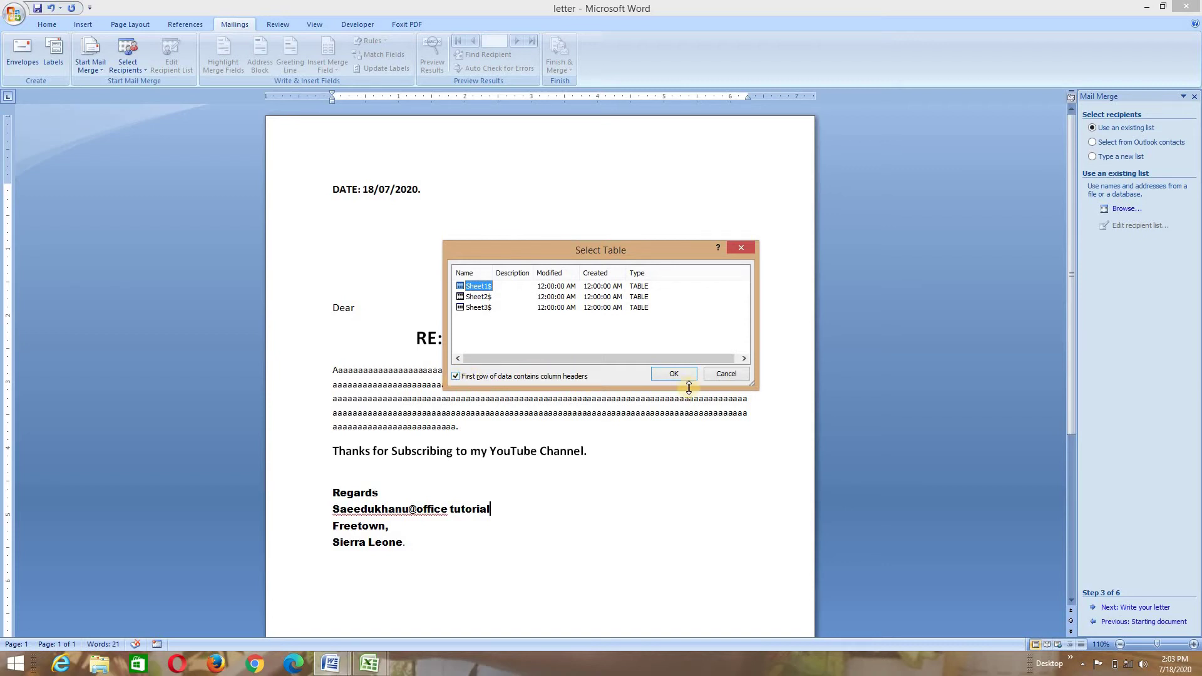
click(673, 374)
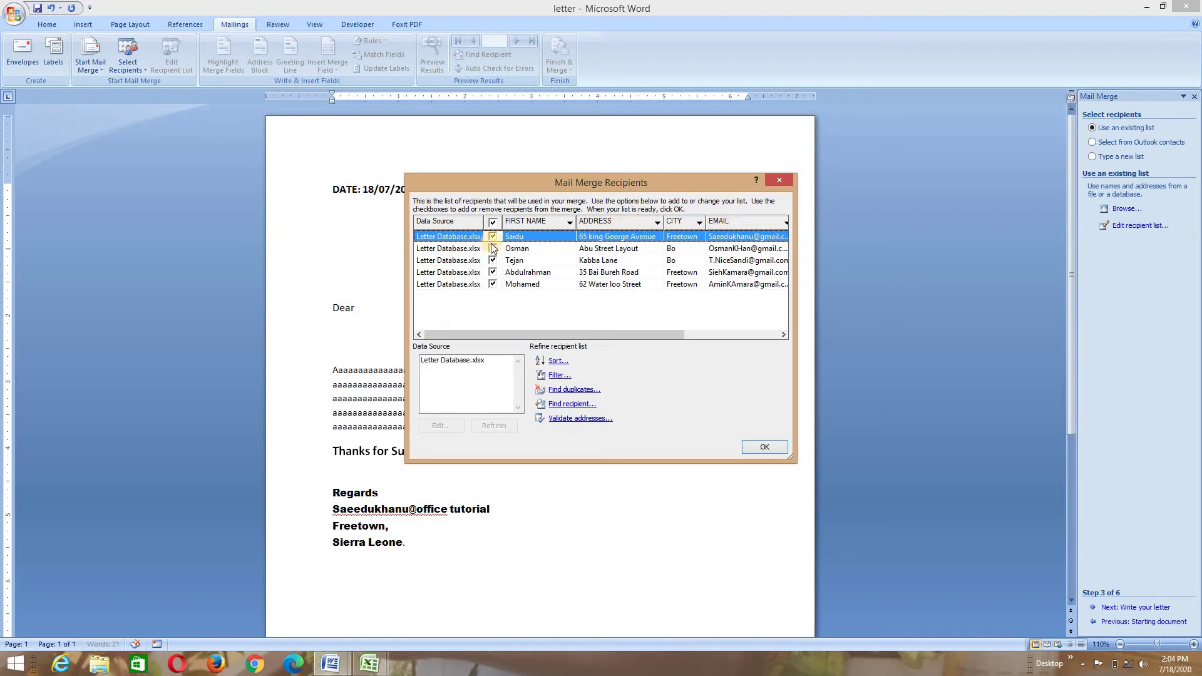
Widen the recipients dialog, exclude every recipient individually and include them all again at once.
drag(795, 226, 1011, 225)
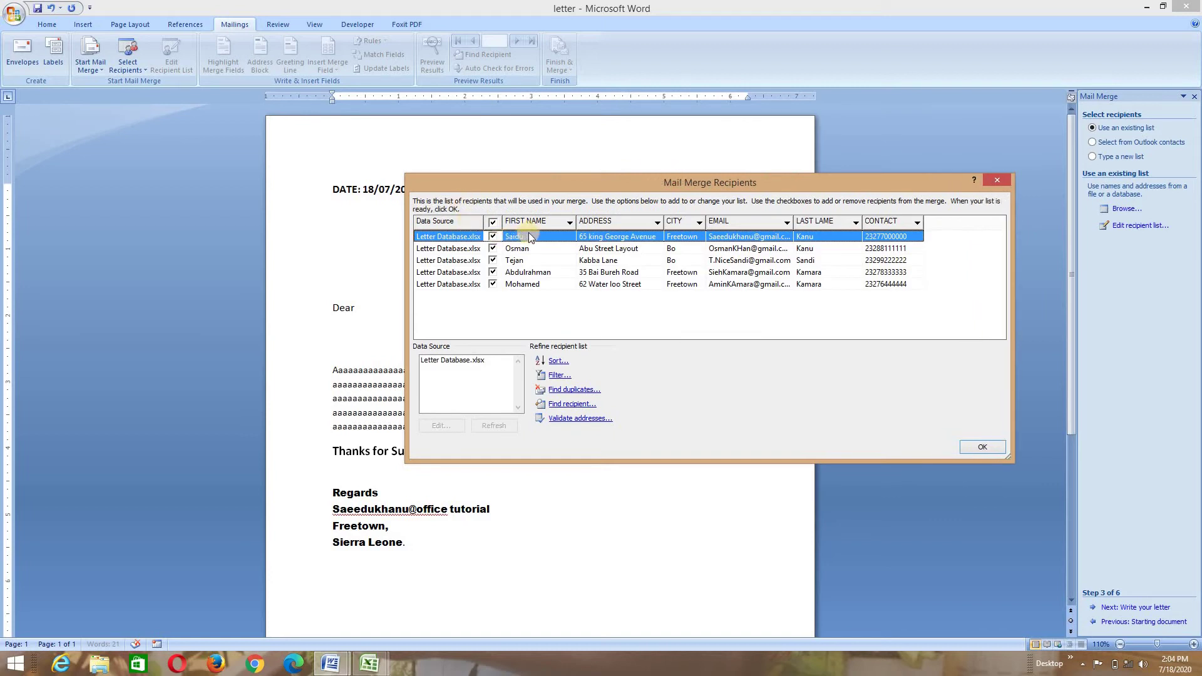
click(493, 271)
click(492, 261)
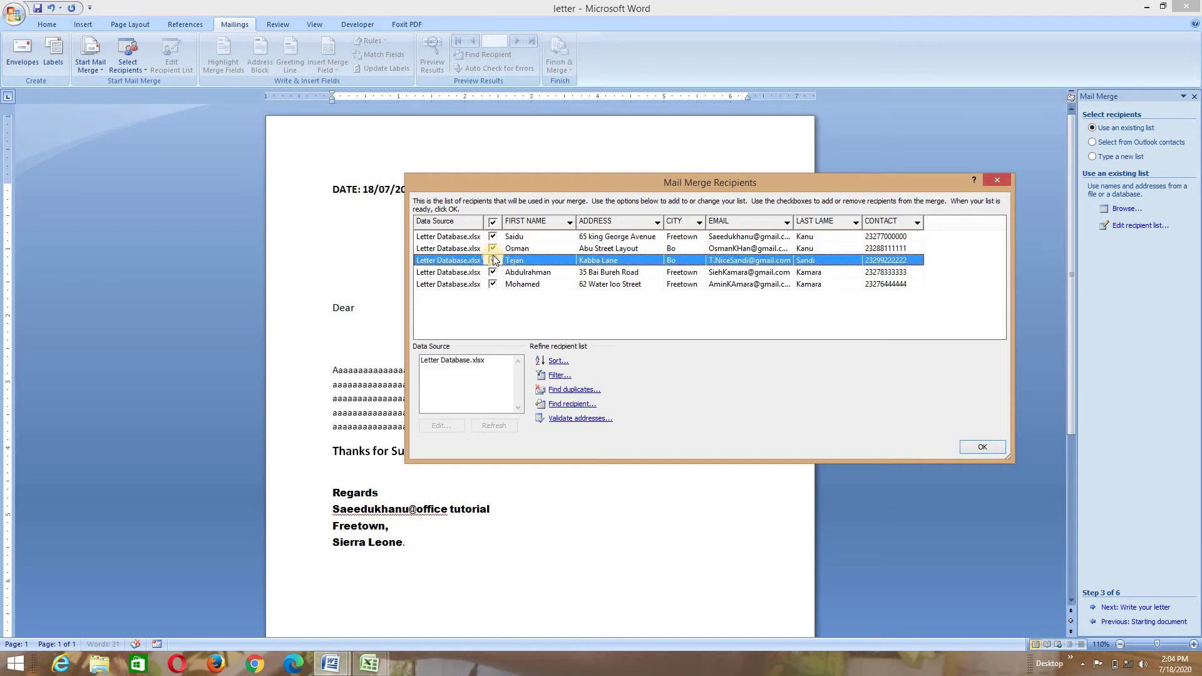
click(493, 248)
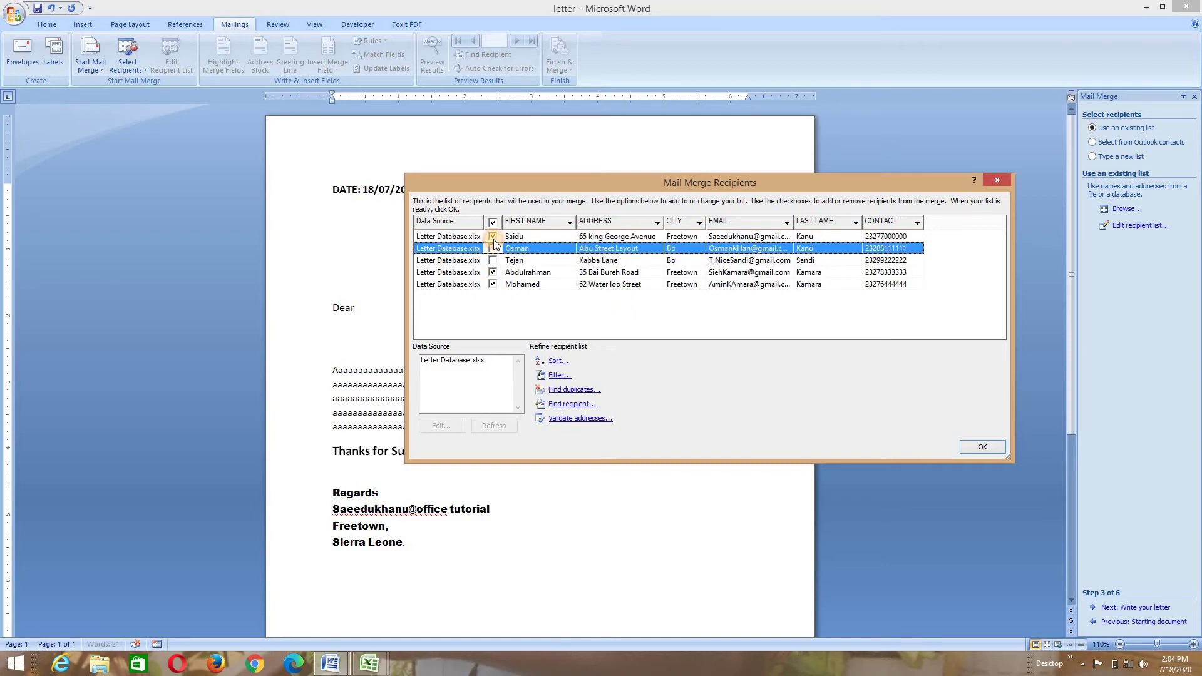
click(492, 236)
click(493, 272)
click(493, 284)
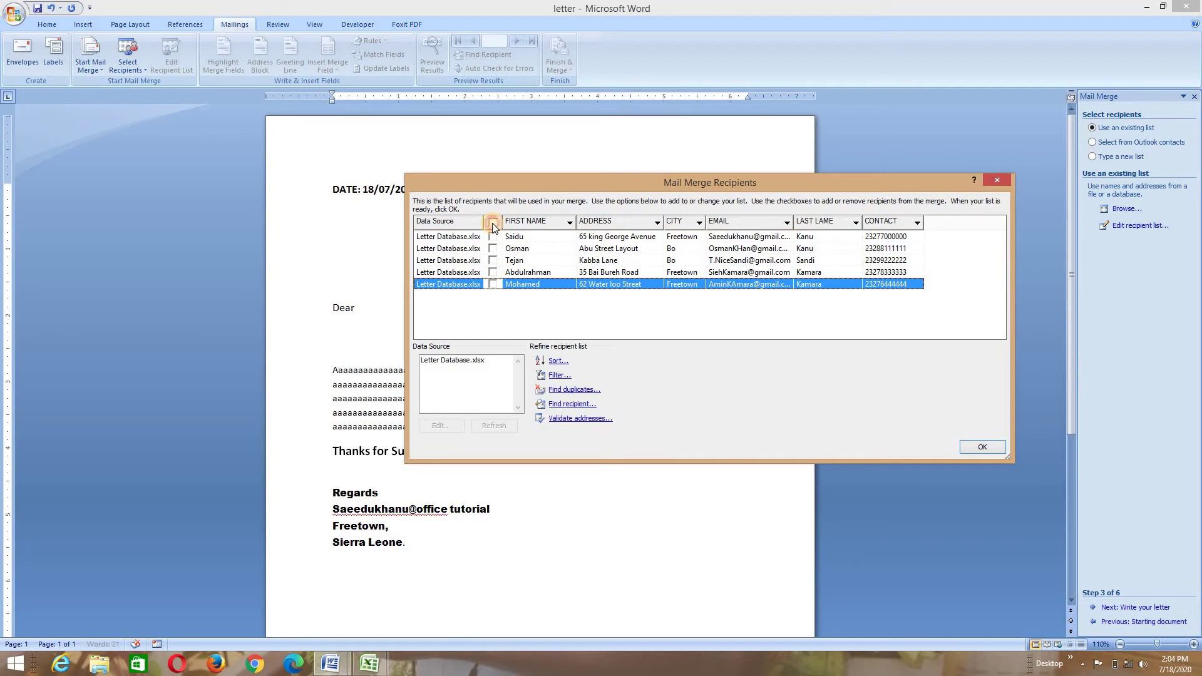
click(492, 223)
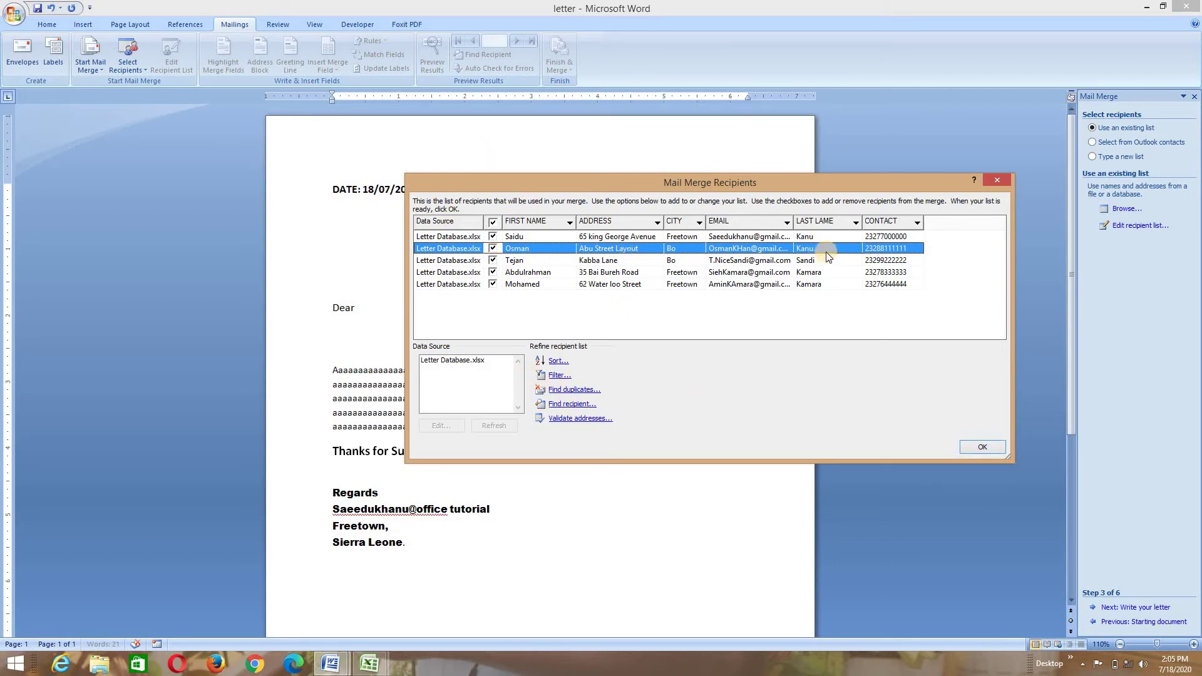
Accept the full recipient list and insert the FIRST_NAME and LAST_LAME merge fields on the line below the date.
click(985, 446)
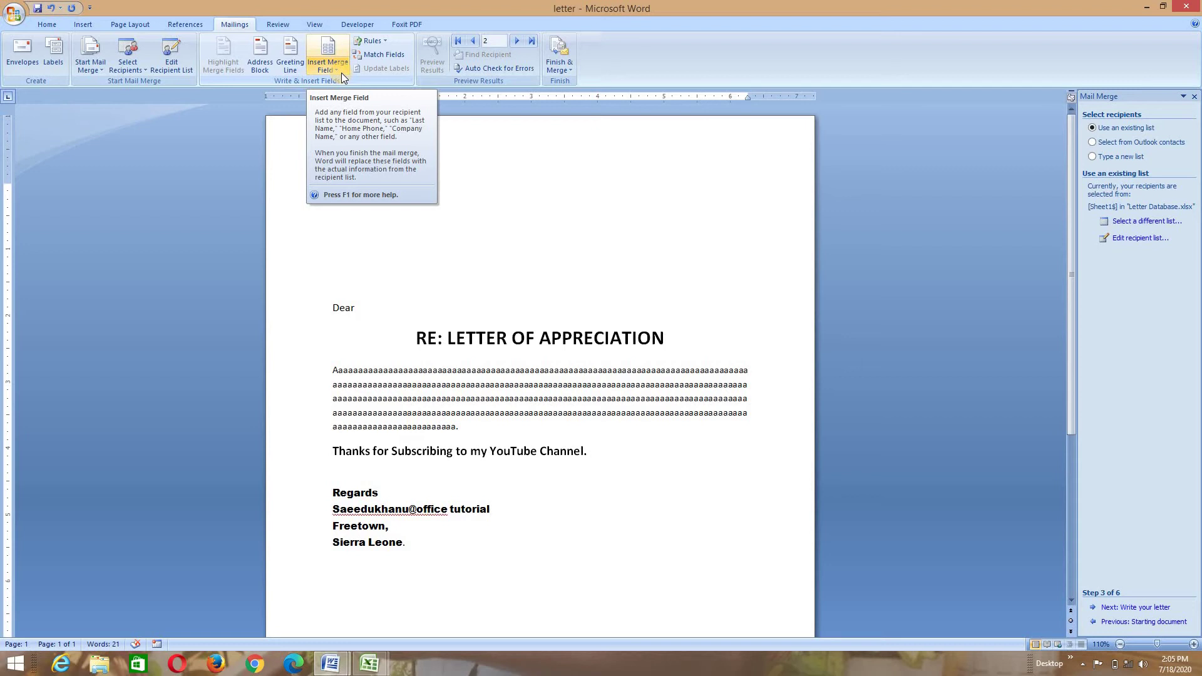
click(482, 259)
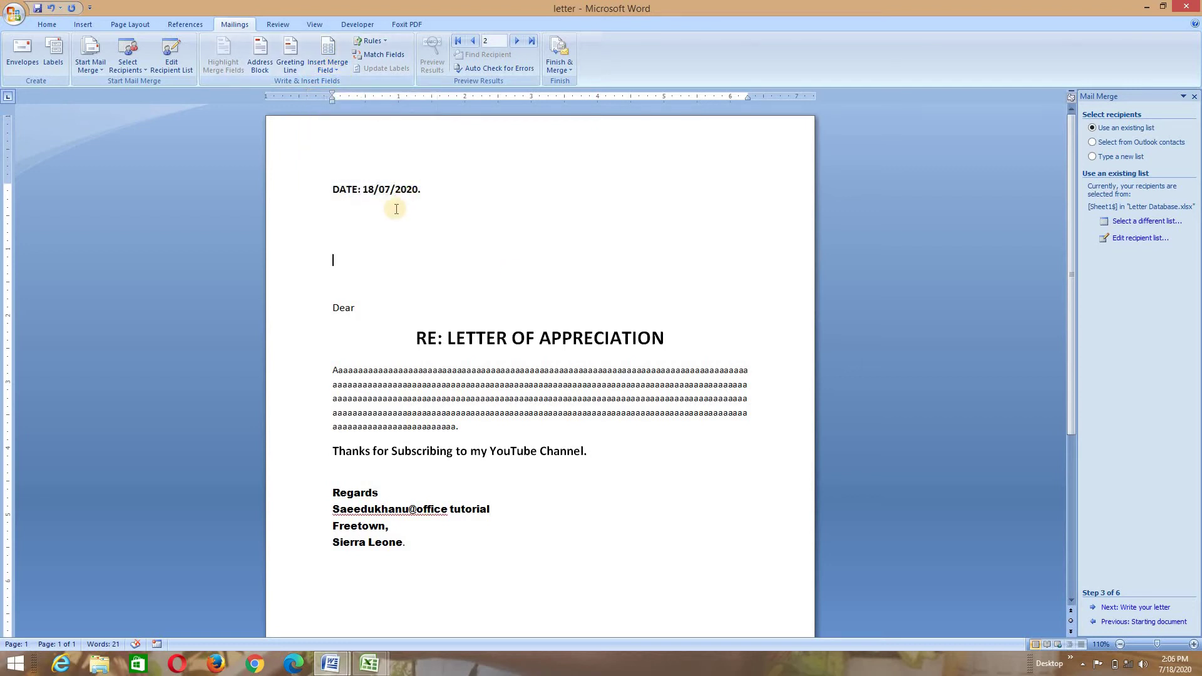
click(439, 203)
key(BackSpace)
click(328, 66)
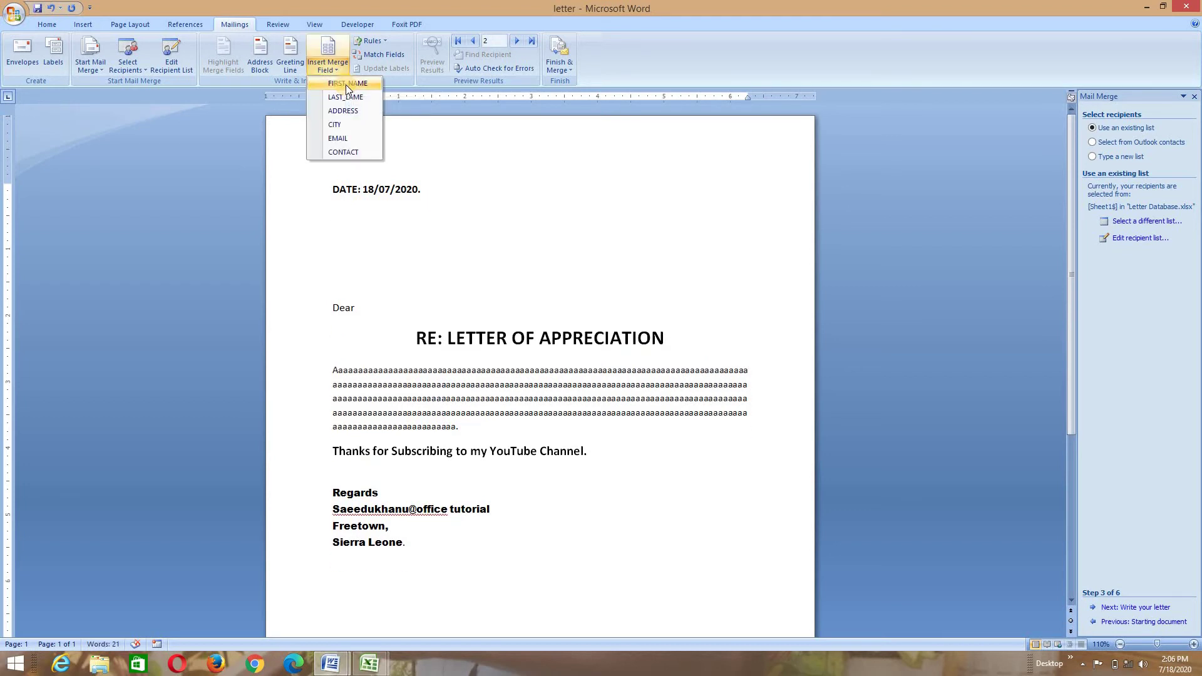
click(346, 85)
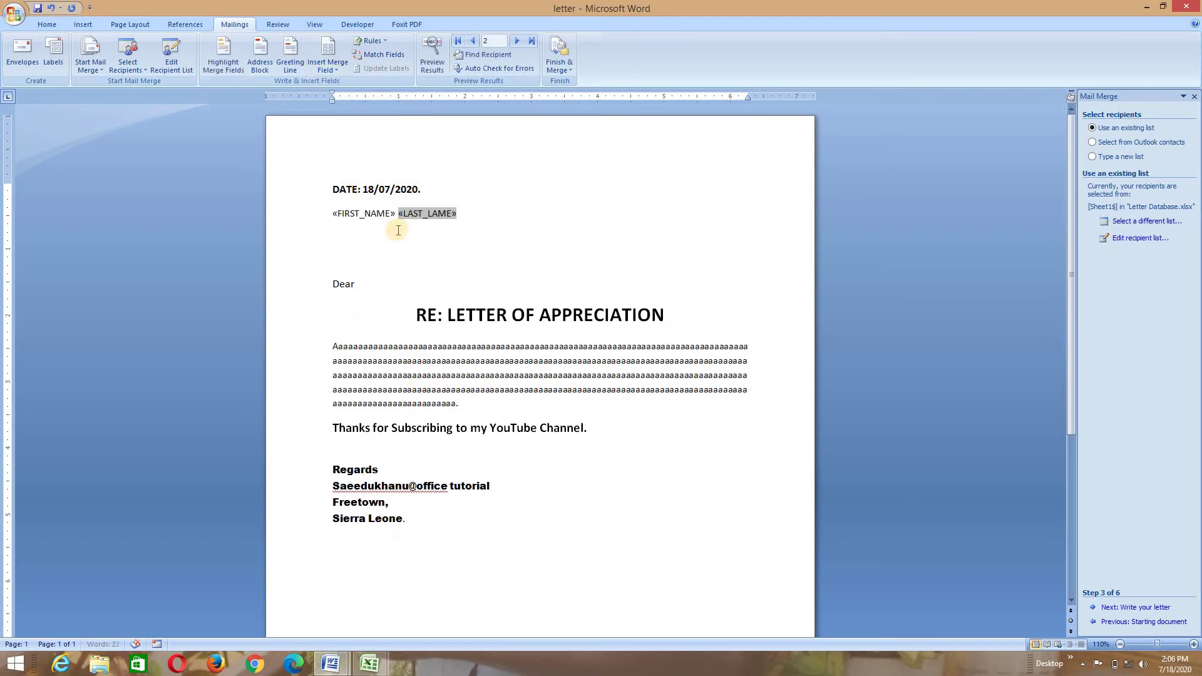
Insert the ADDRESS and CITY merge fields on separate lines below the name fields, keeping the DATE line intact.
click(475, 214)
key(Return)
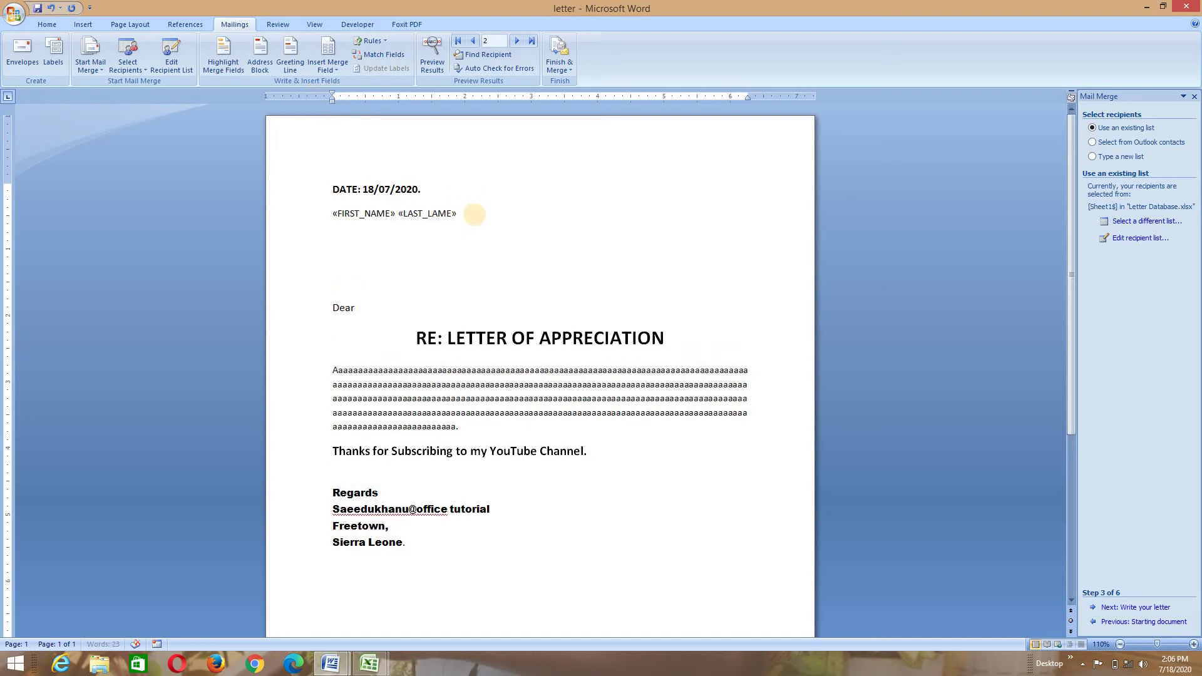
click(339, 69)
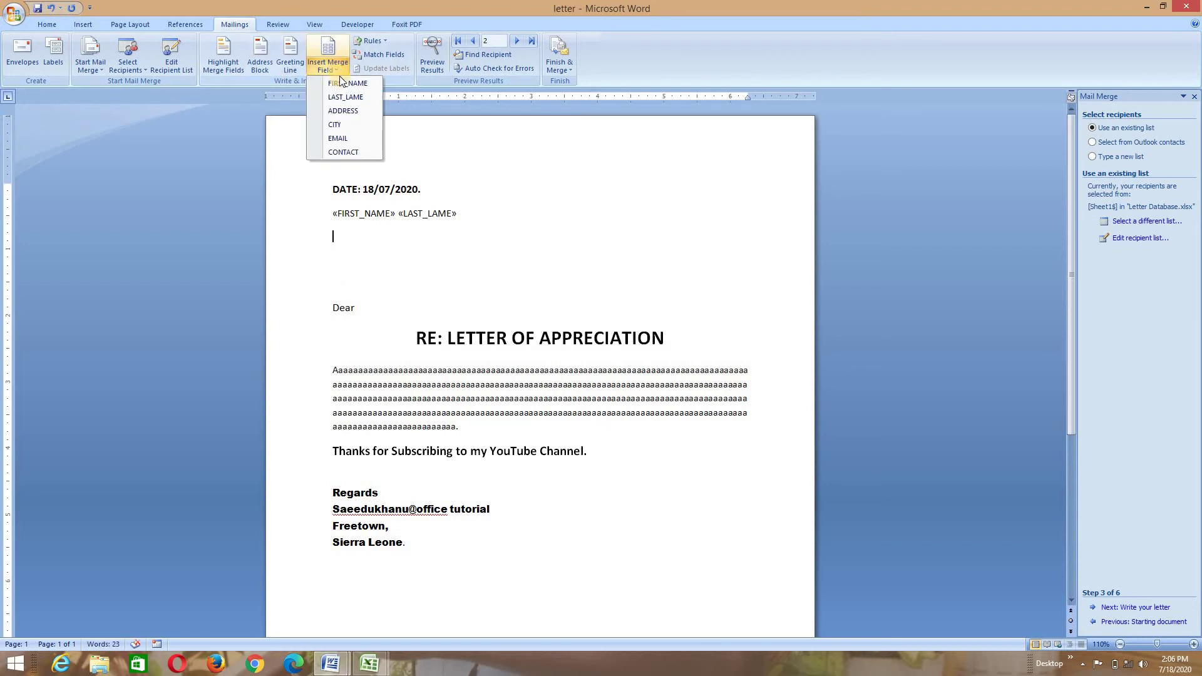
click(343, 110)
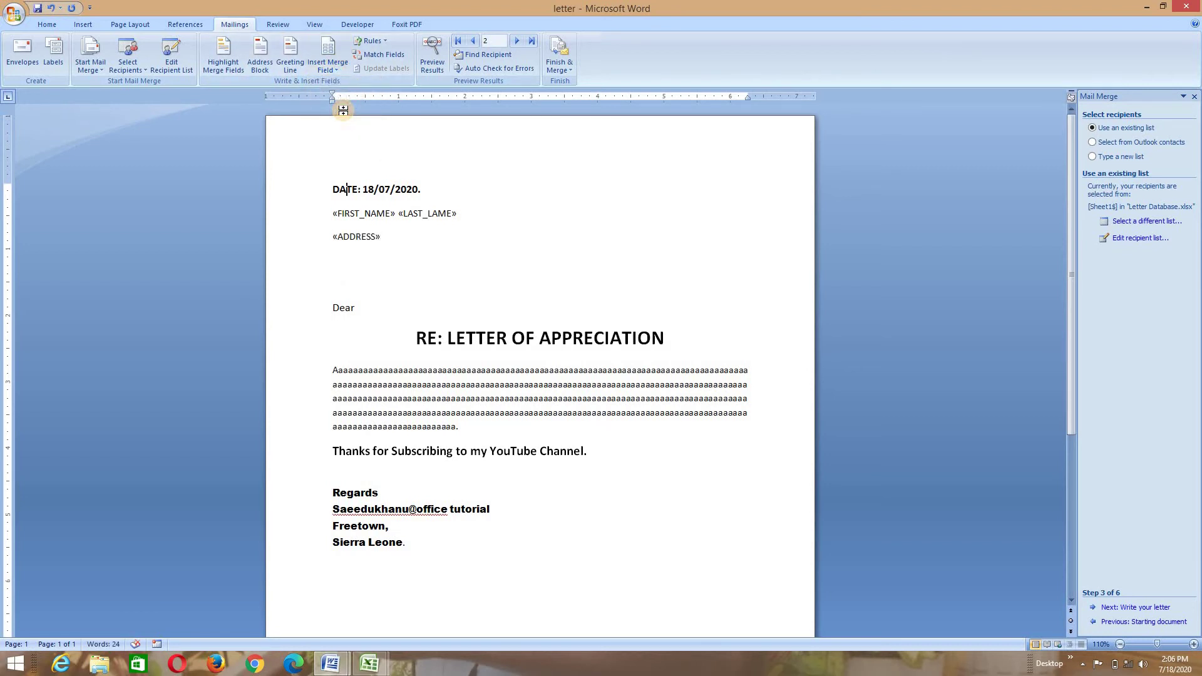
key(Return)
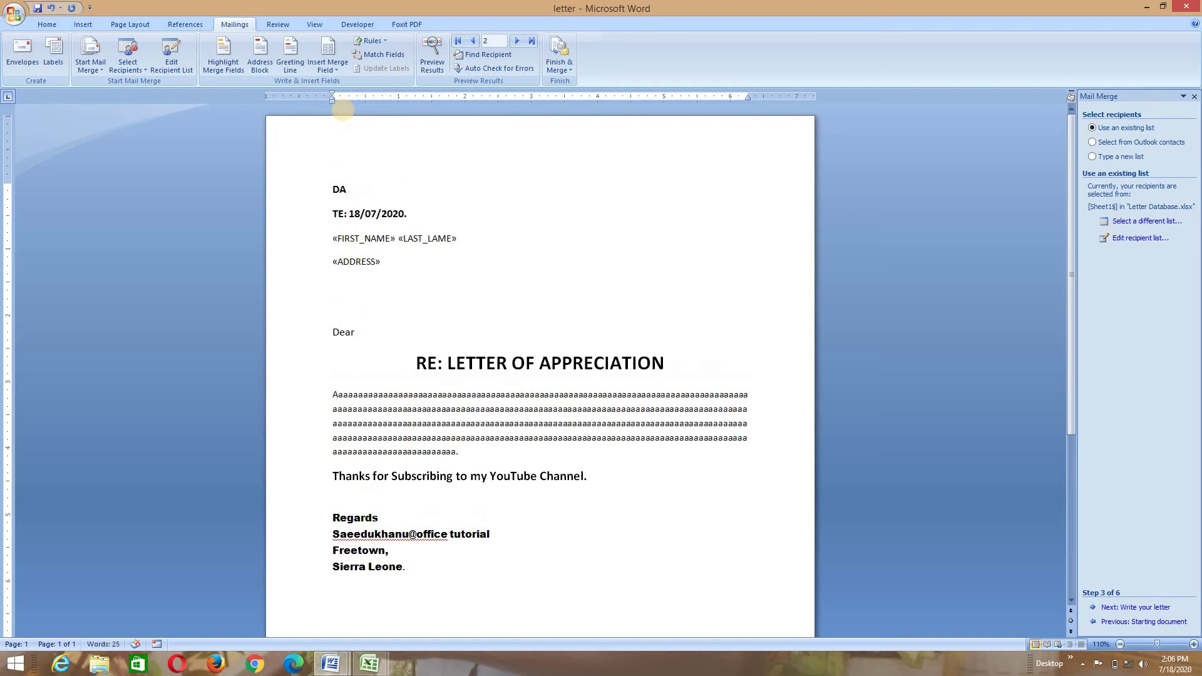
click(340, 69)
click(345, 124)
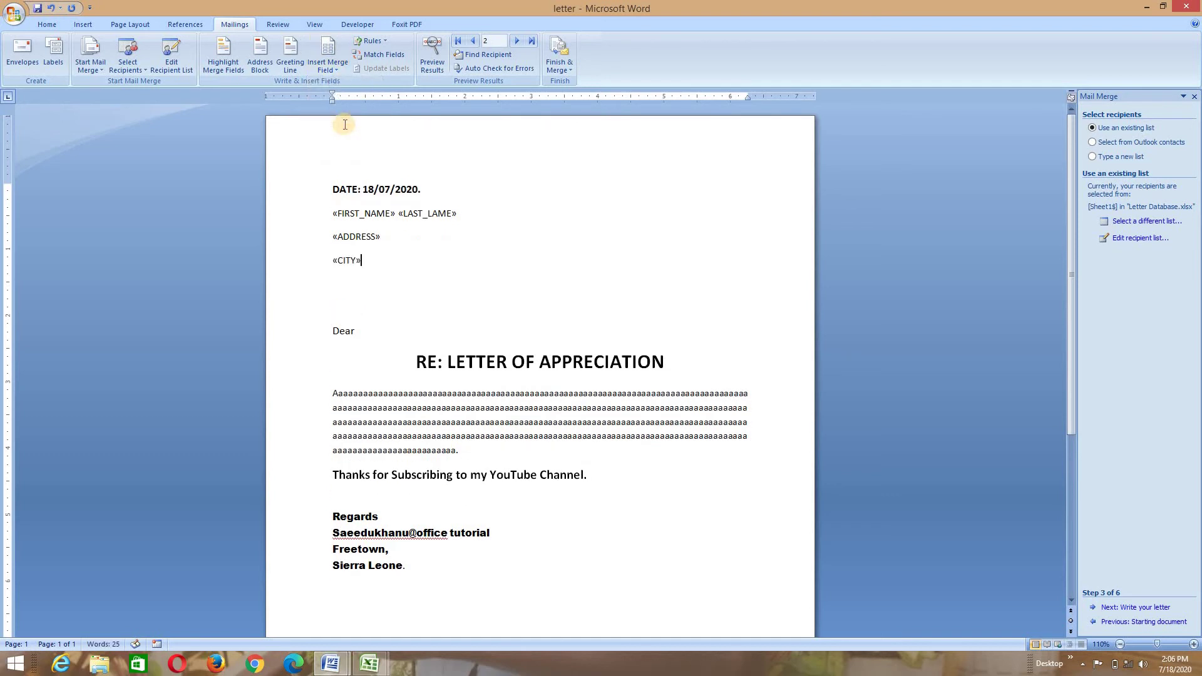
Insert the EMAIL and CONTACT merge fields on separate lines below the CITY field.
key(Return)
click(328, 65)
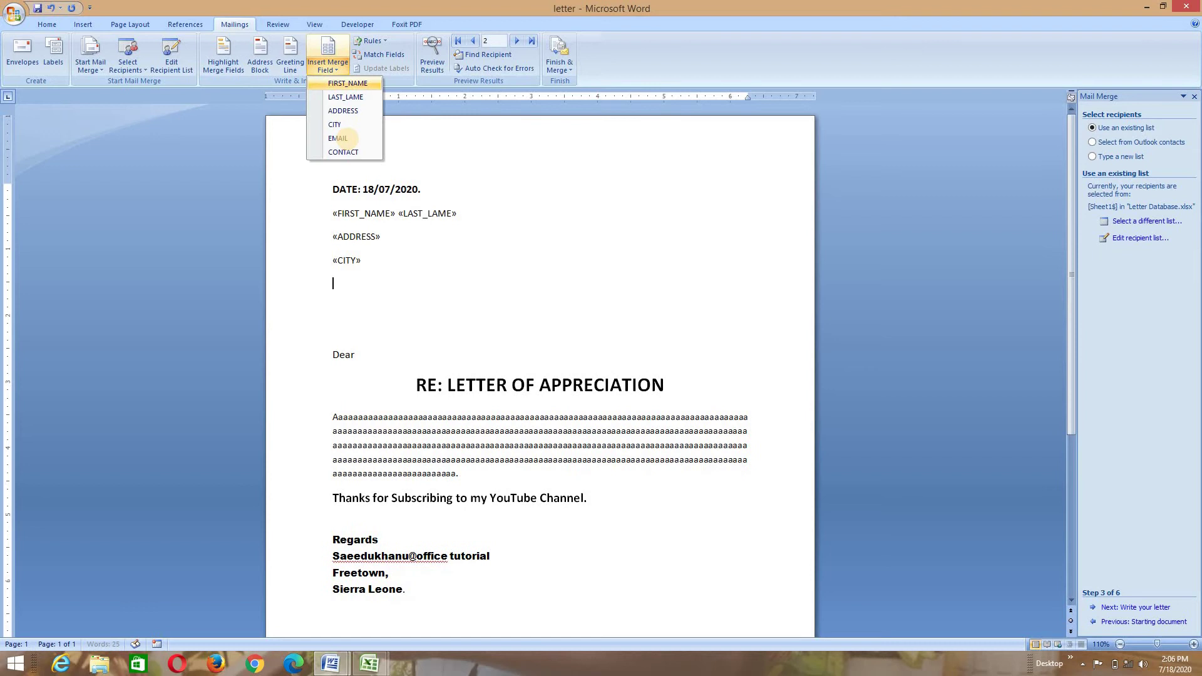
click(347, 139)
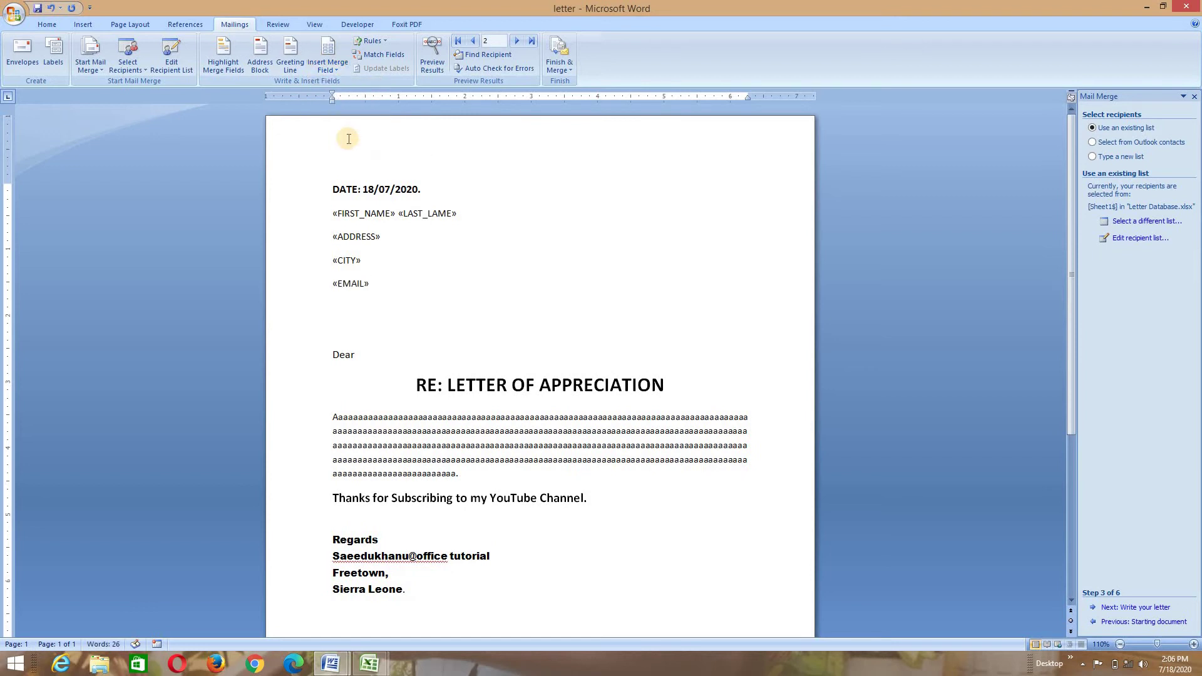
key(Return)
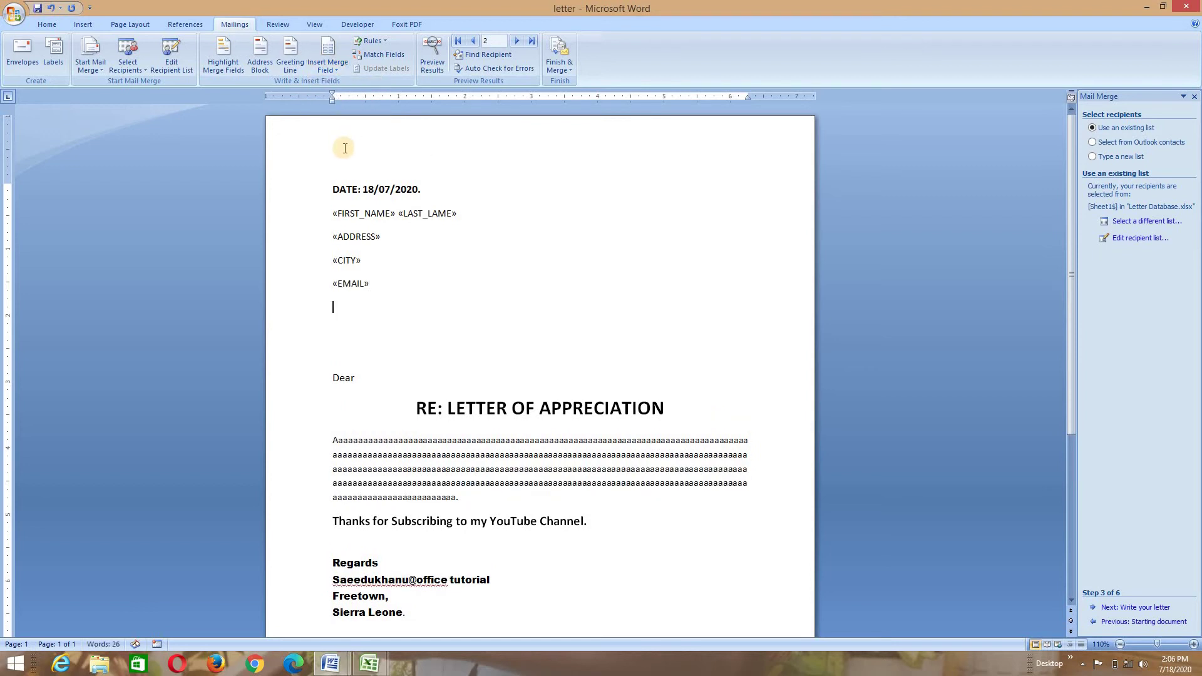
click(339, 70)
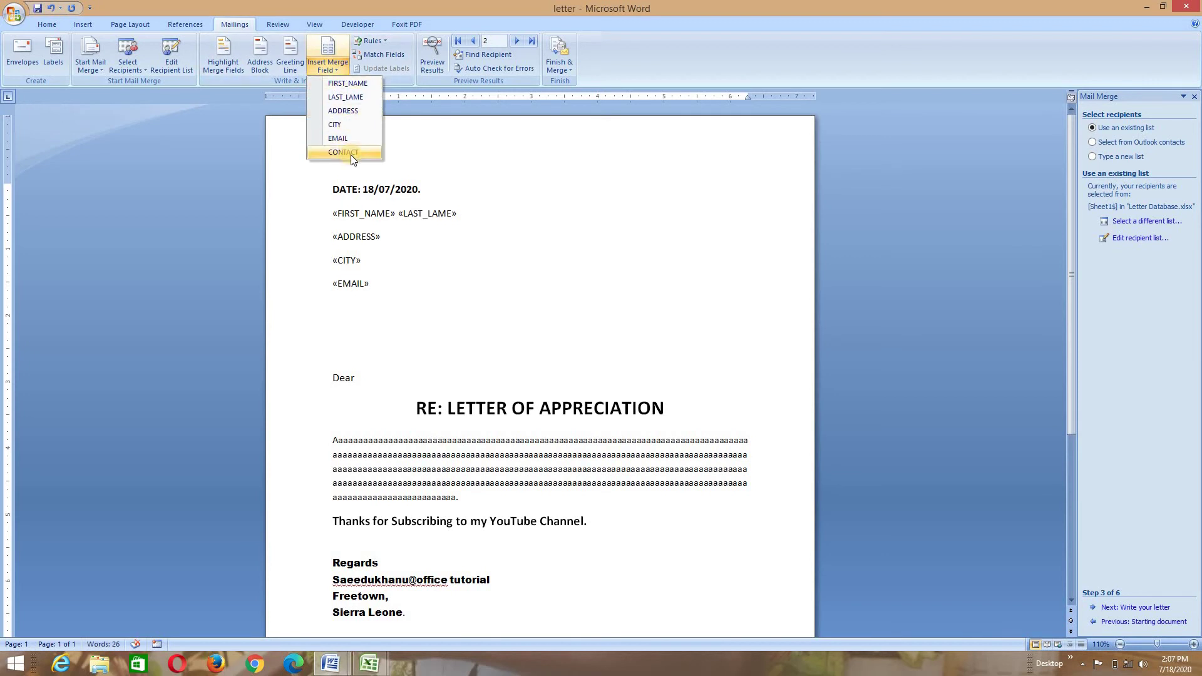
click(351, 152)
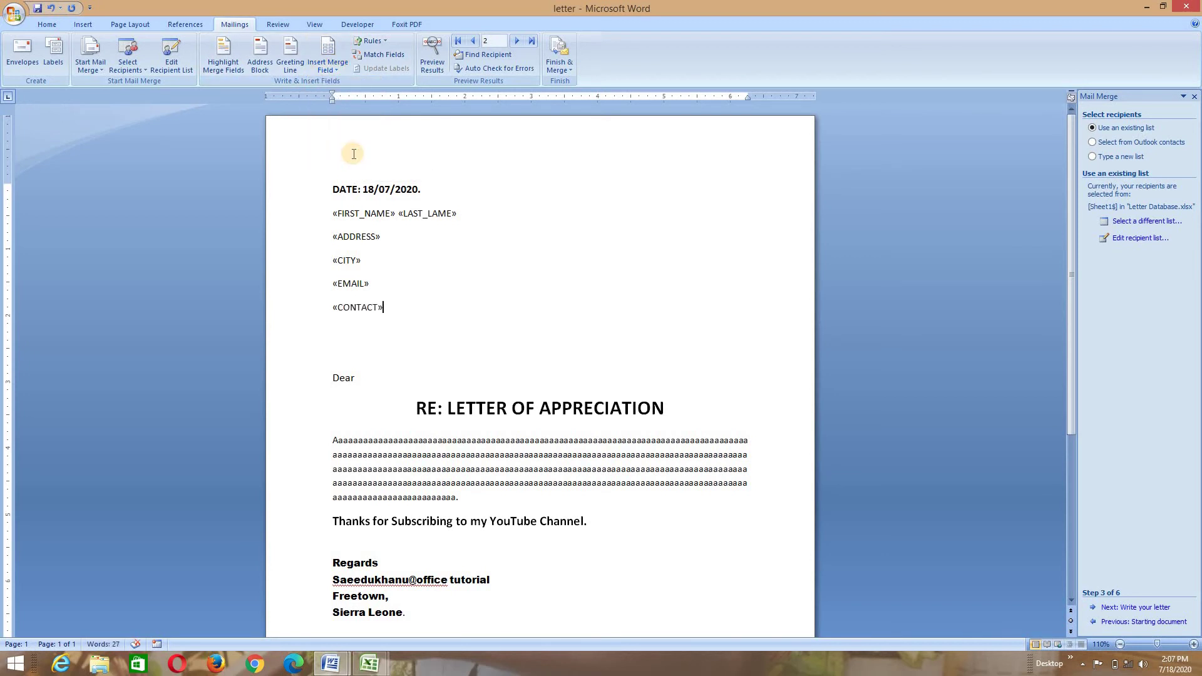
Complete the salutation after "Dear" with "Mr/Mrs." followed by the LAST_LAME merge field.
click(376, 379)
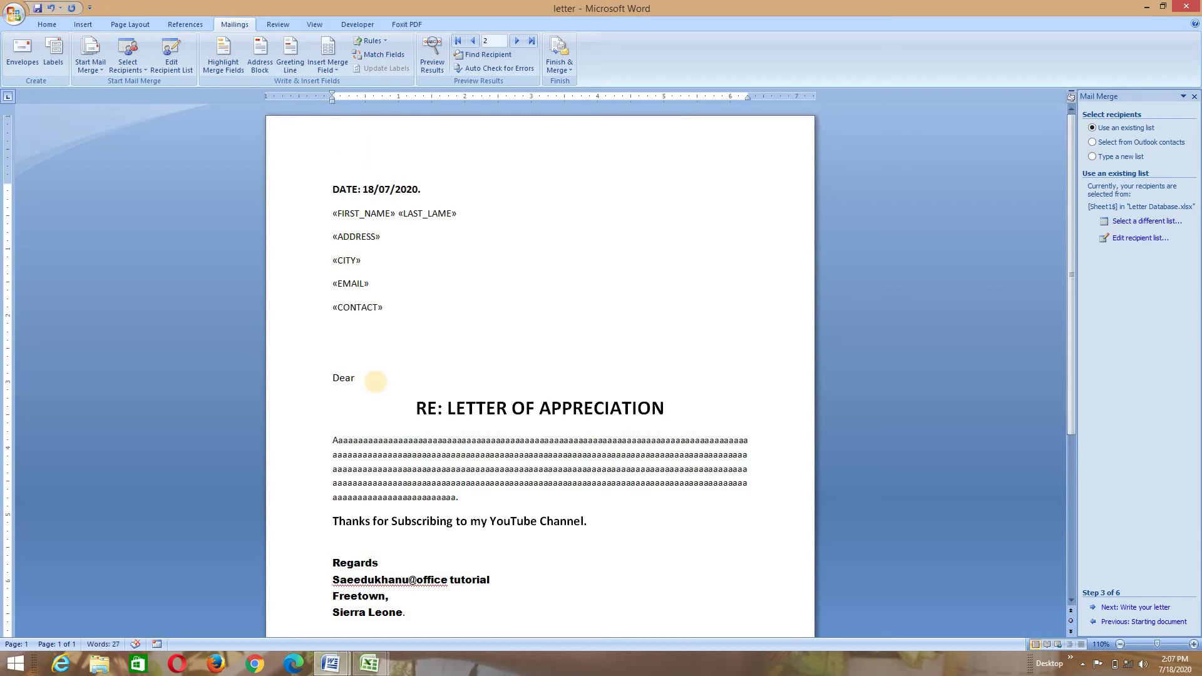
text(Mr)
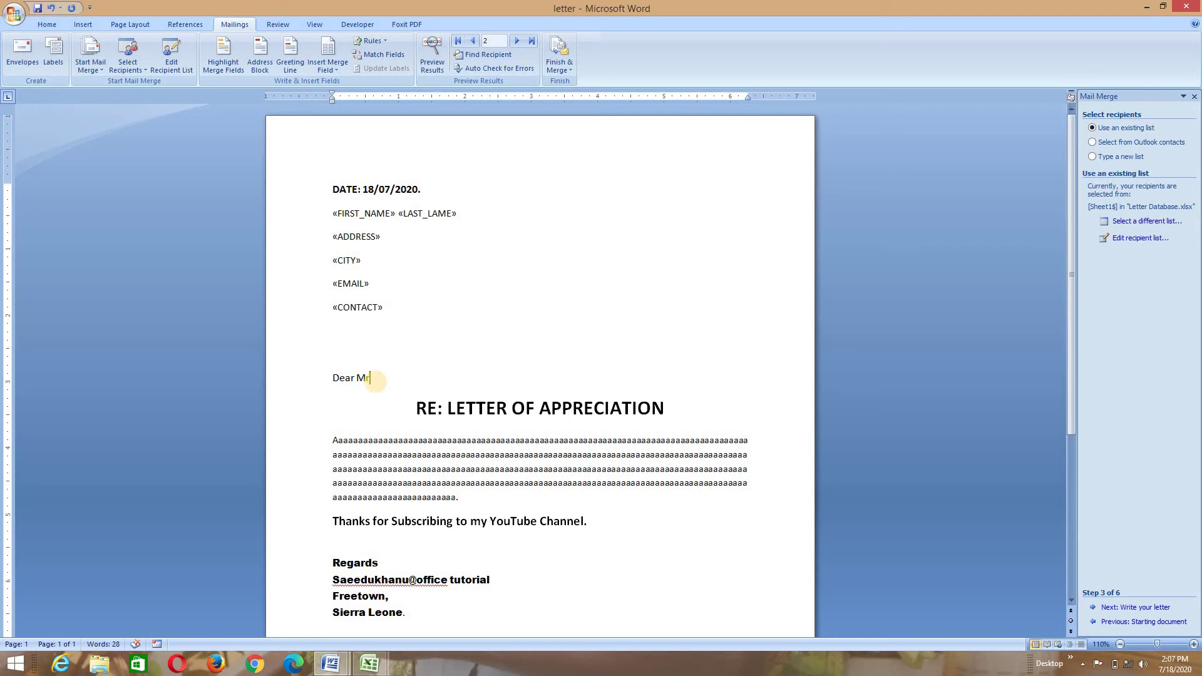
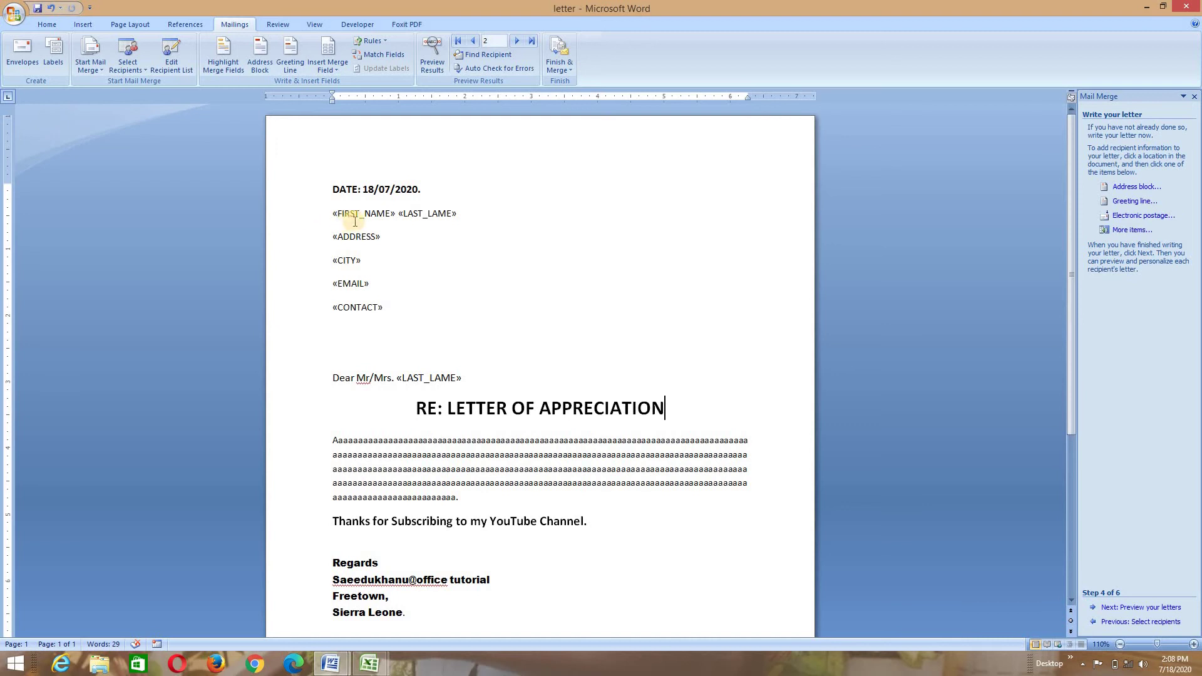
click(336, 69)
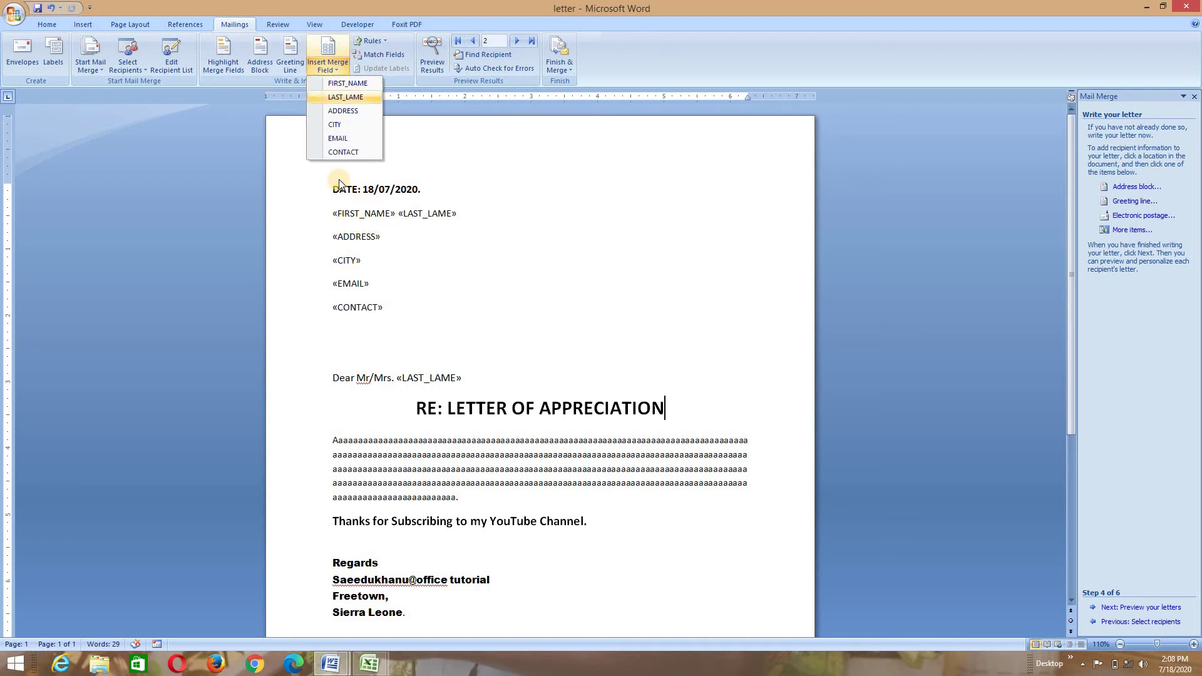
Preview the letter with actual recipient data in place of the merge fields and check it down to the signature.
click(434, 54)
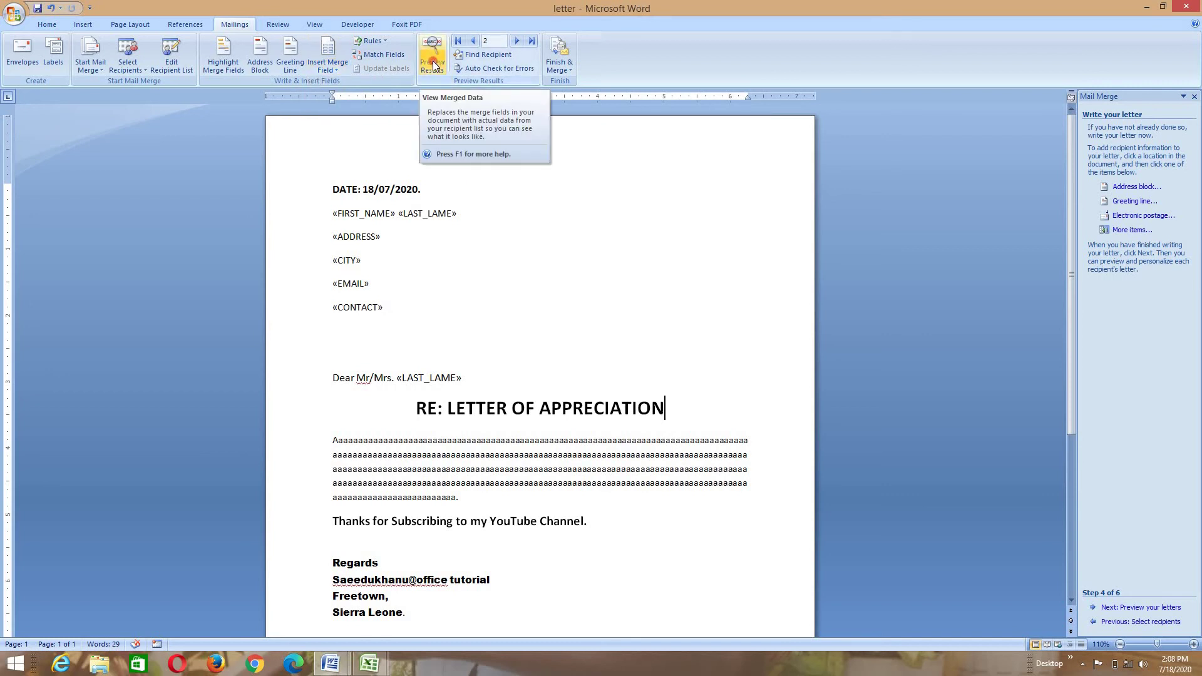
click(433, 59)
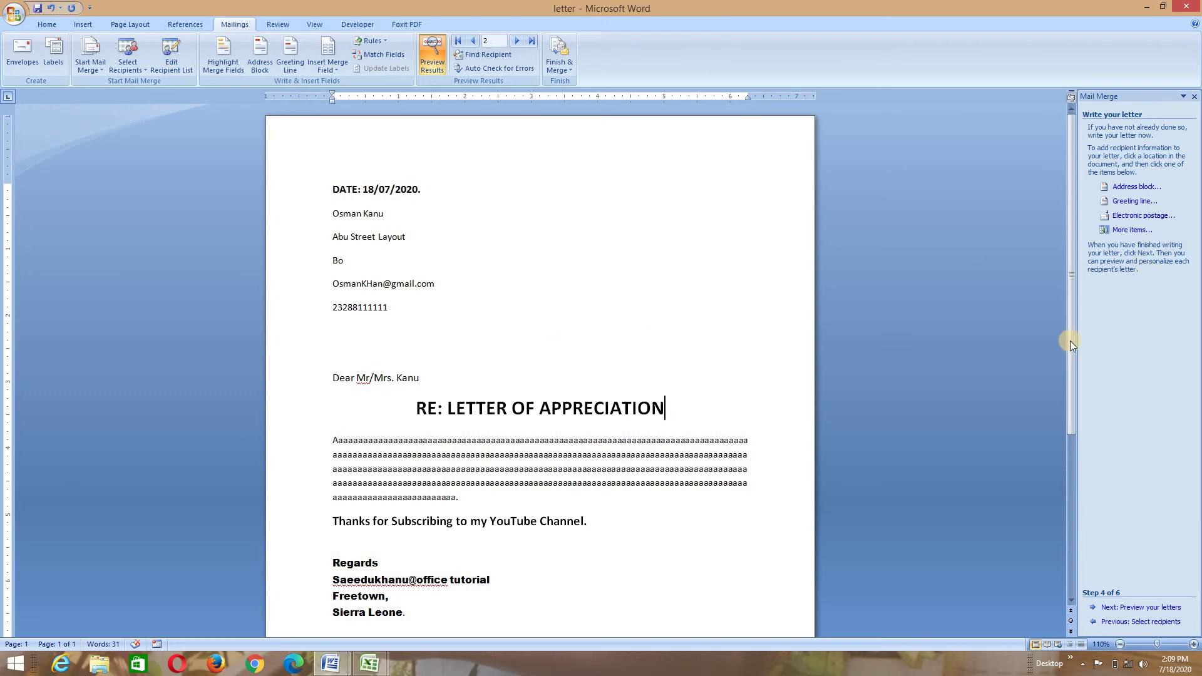
scroll(1071, 340, down, 6)
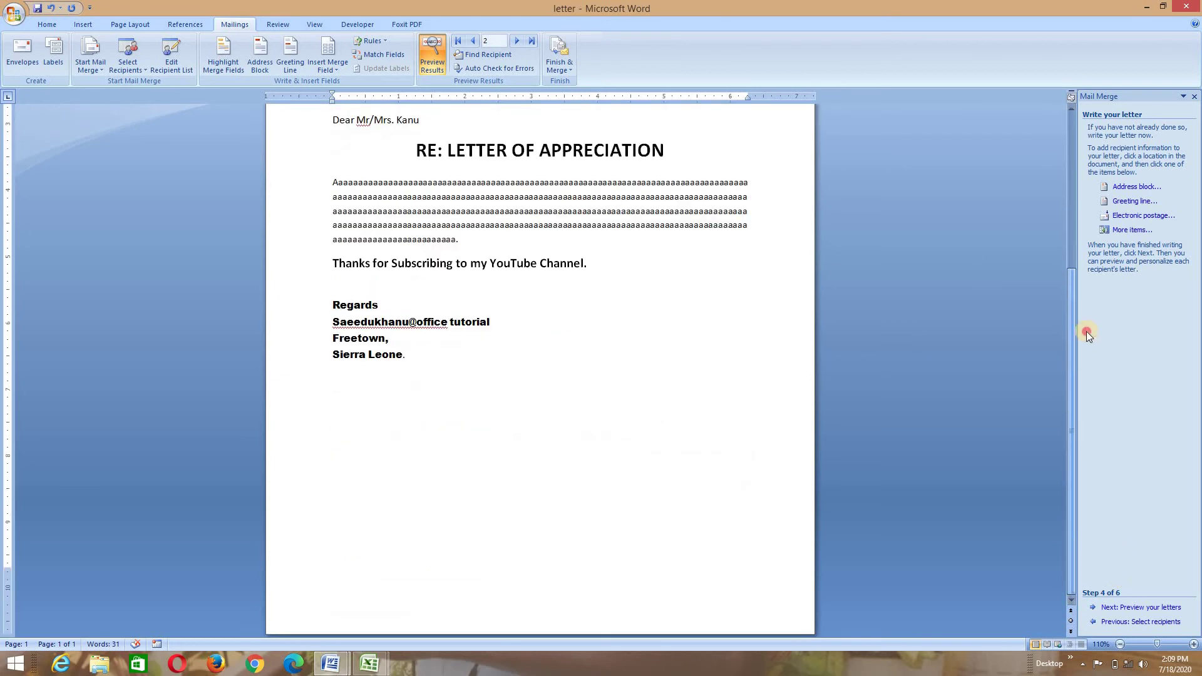
drag(1087, 332, 443, 111)
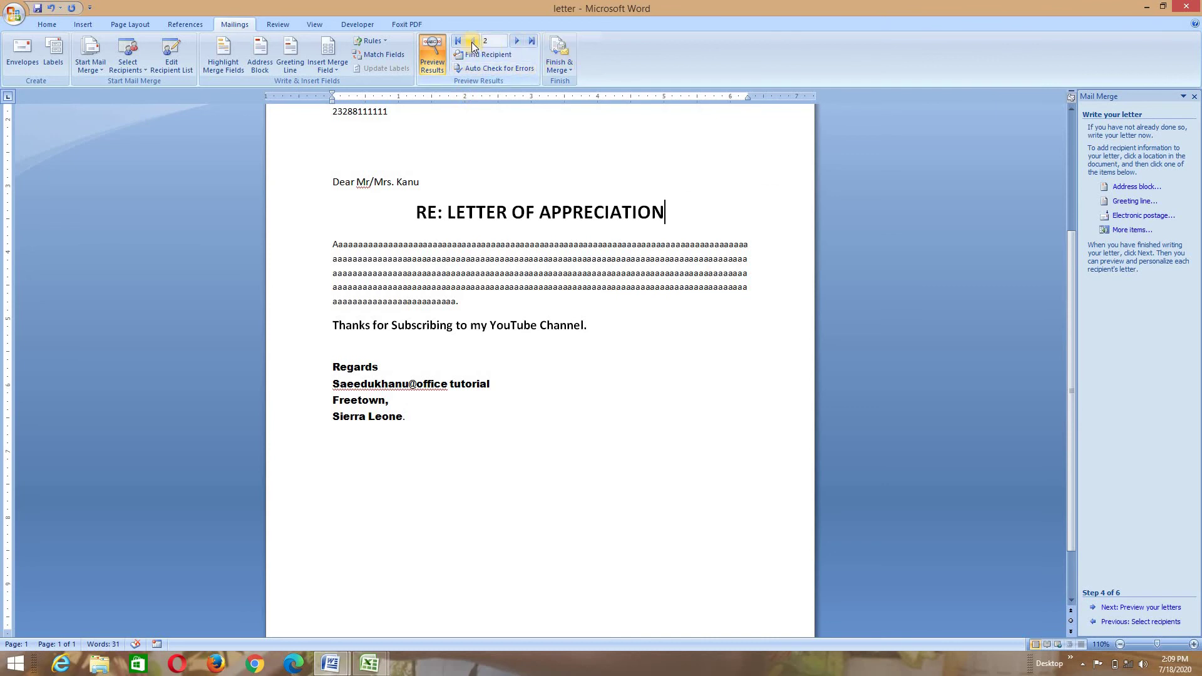
Browse the previewed letters forward to record 5 and back to record 1, checking each recipient's details.
click(517, 42)
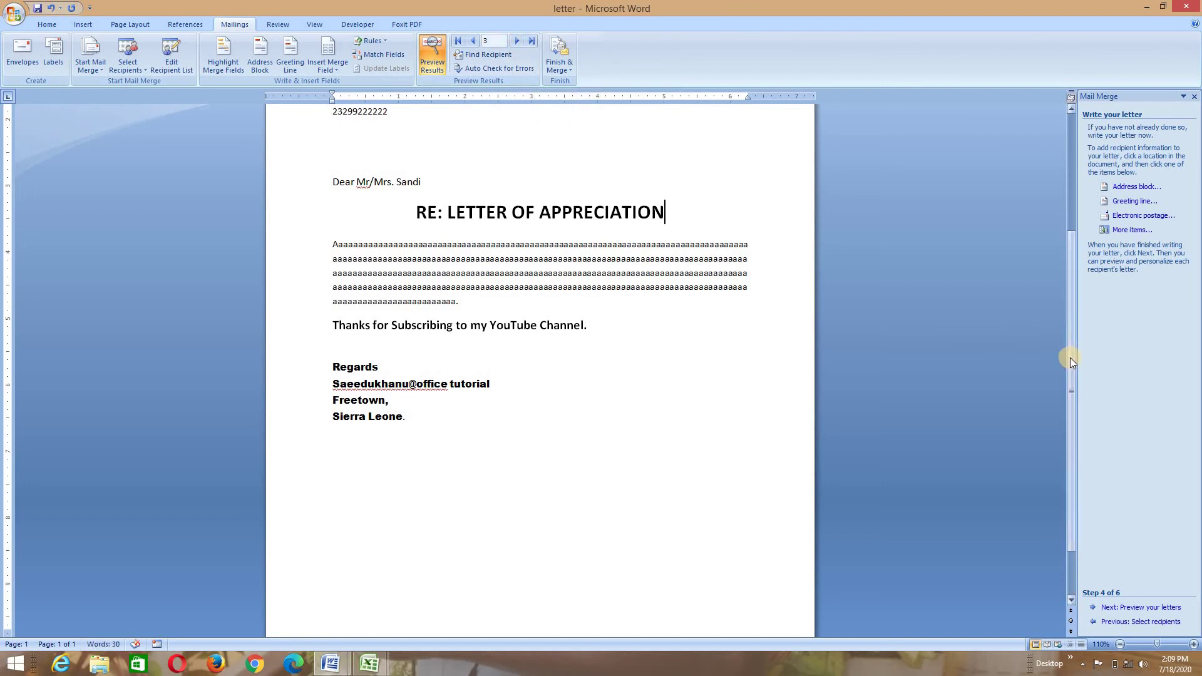
drag(1057, 164, 1060, 100)
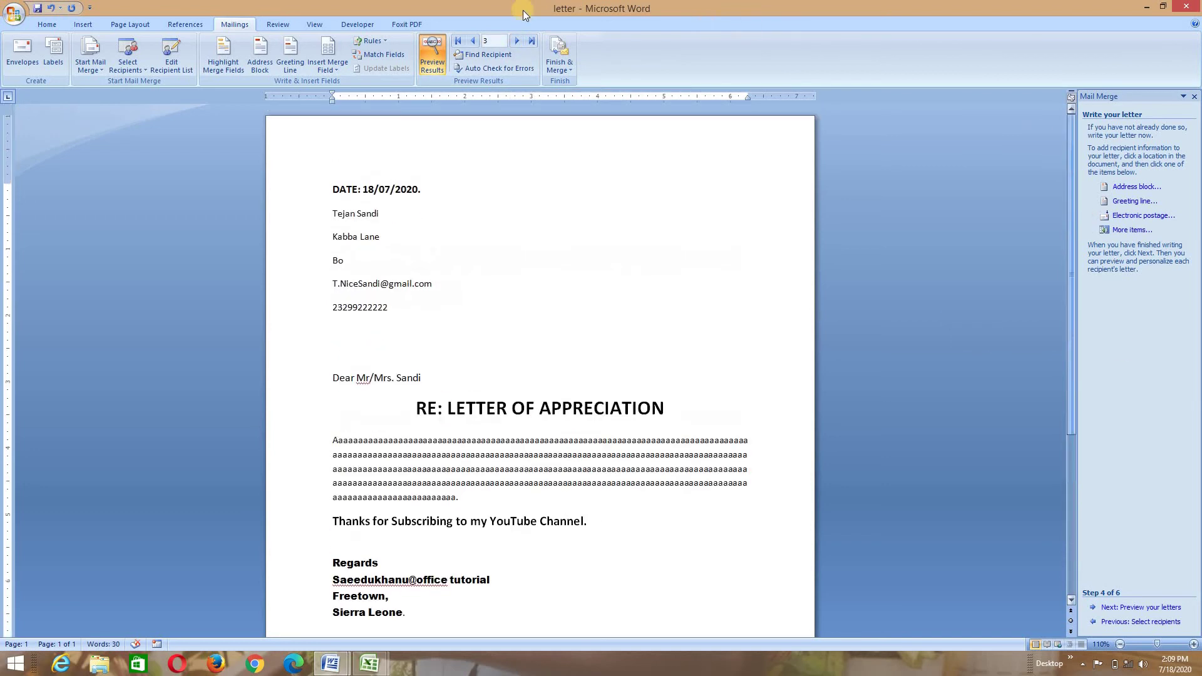
click(515, 42)
click(516, 41)
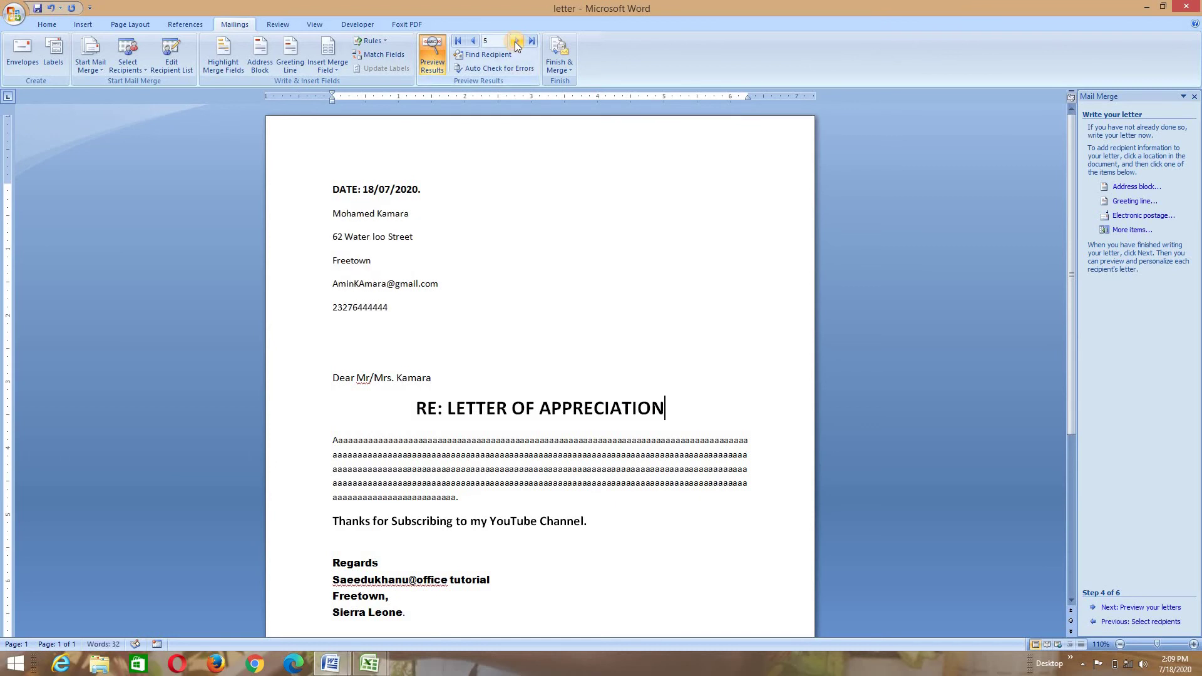
click(472, 41)
click(473, 41)
click(472, 41)
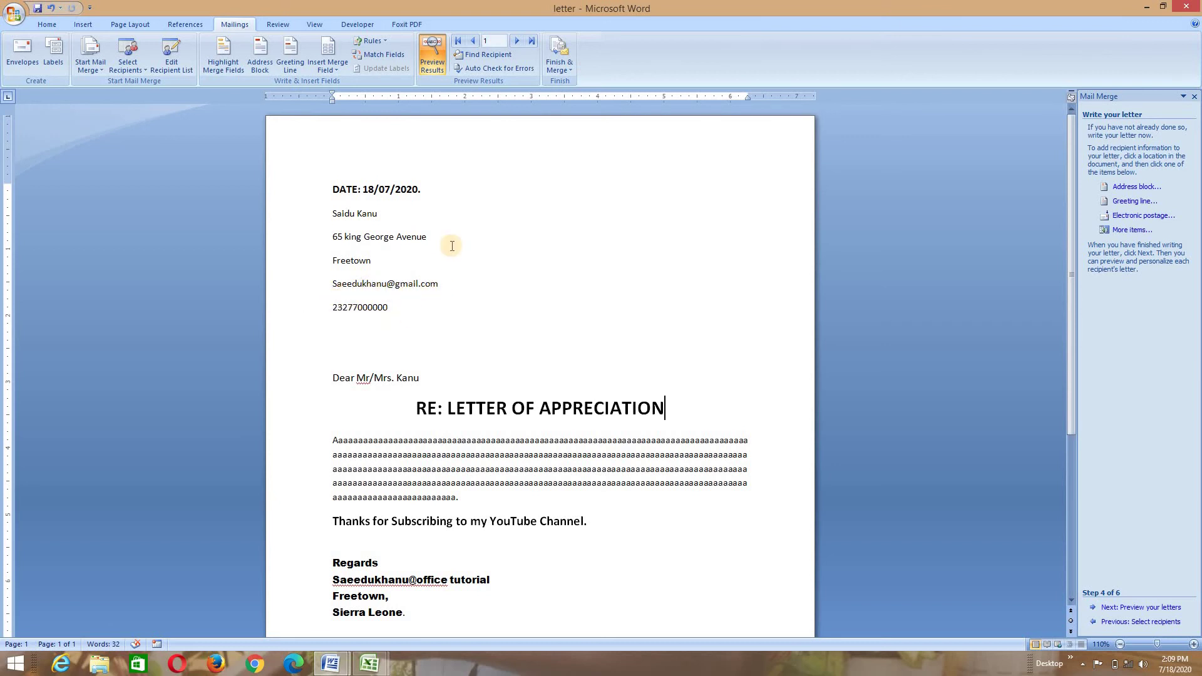
Step through the previewed letters one record at a time from record 1 to record 5.
click(517, 42)
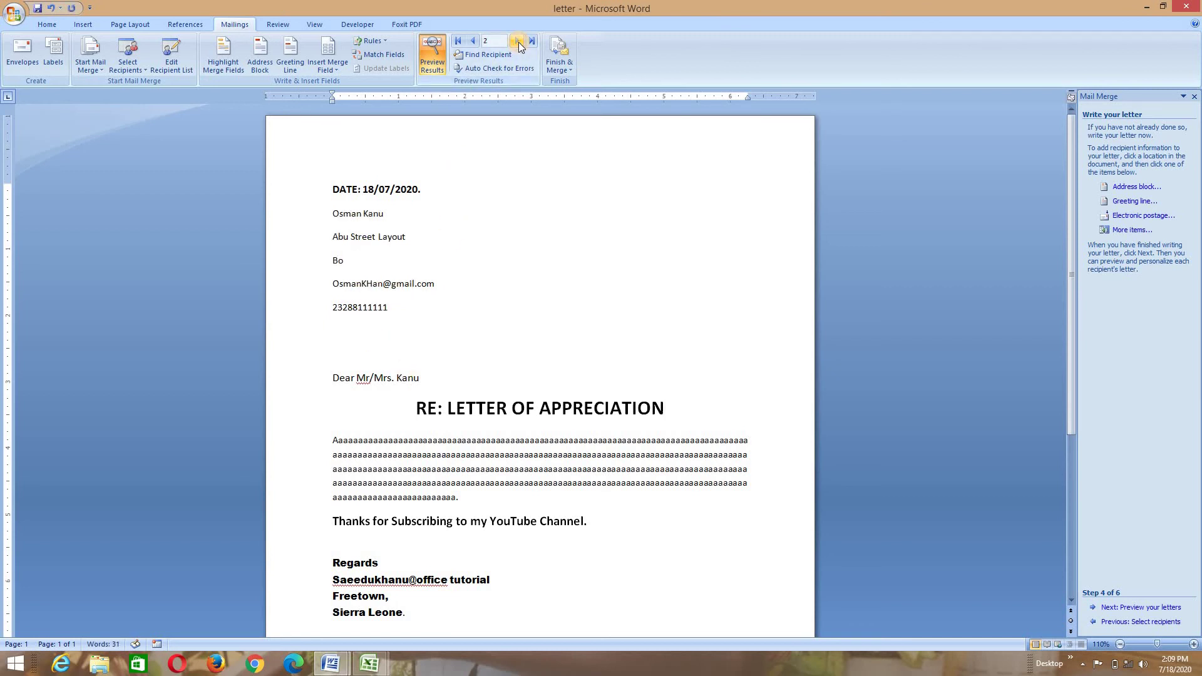
click(518, 42)
click(517, 42)
click(517, 42)
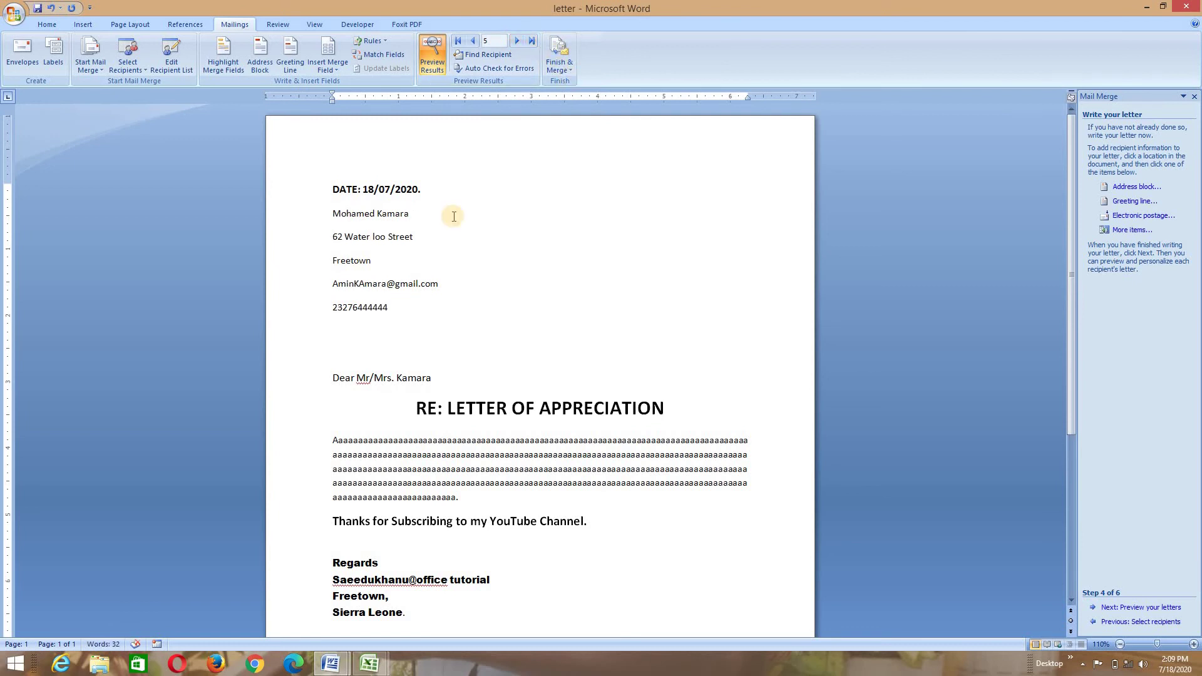
Set up a merge to e-mail addressed through the EMAIL field, with the subject line "ETTER OF APPRECIATION".
click(569, 72)
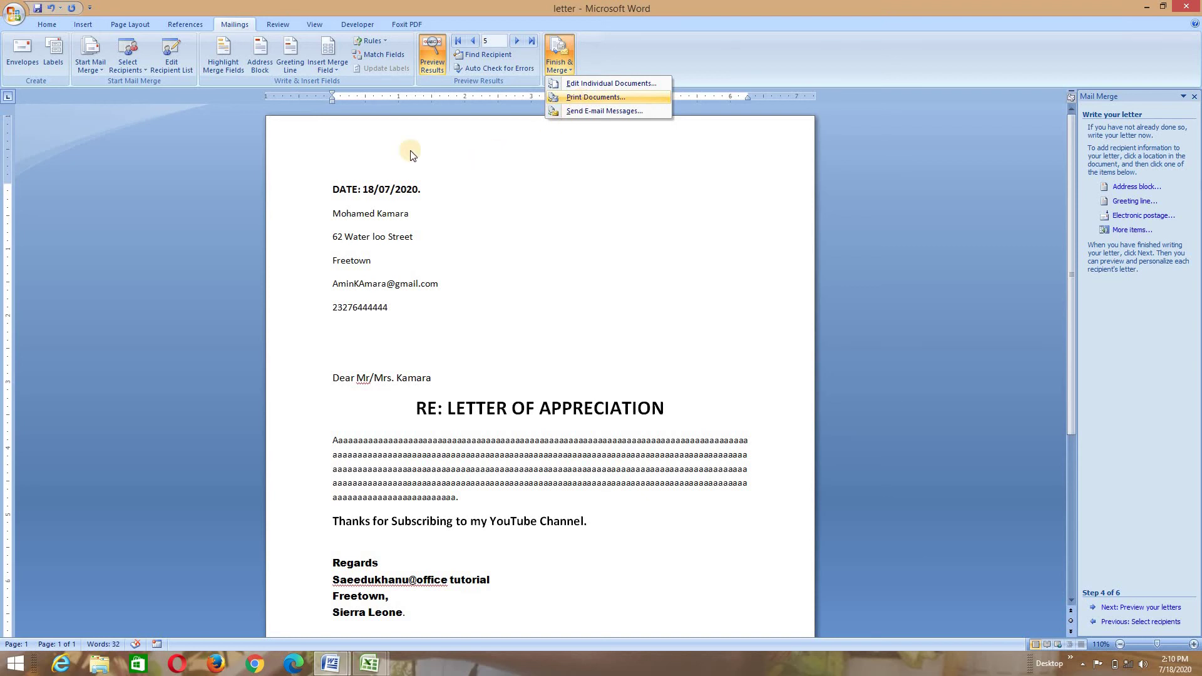
click(597, 111)
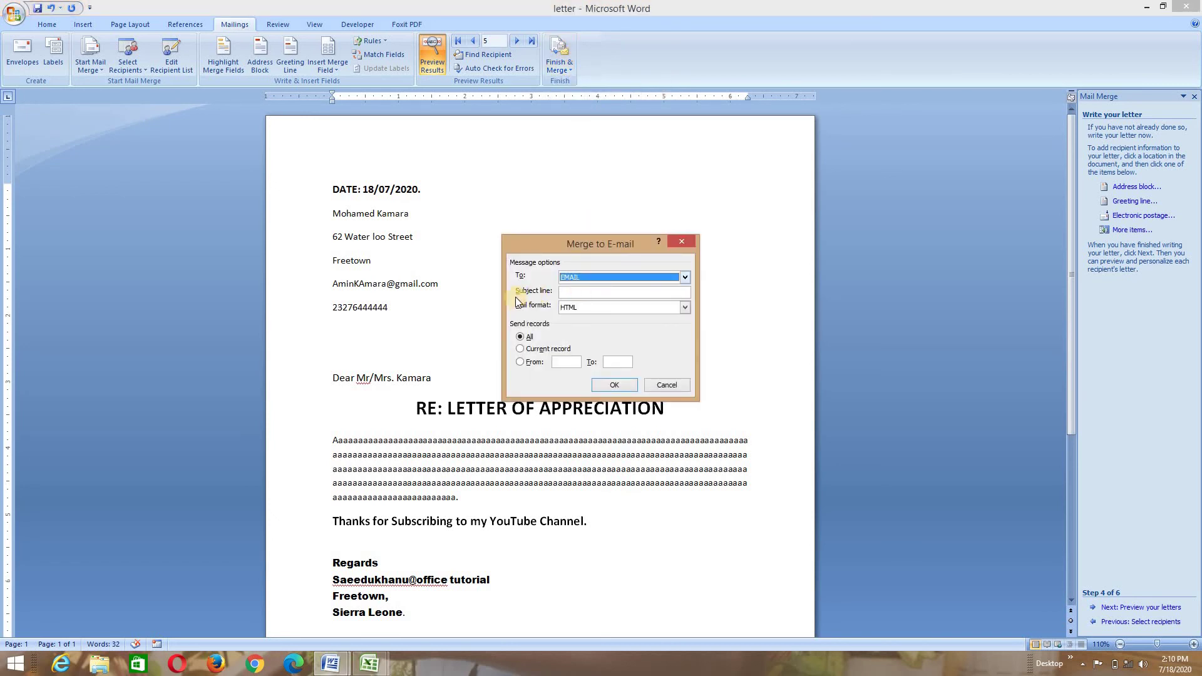
click(602, 289)
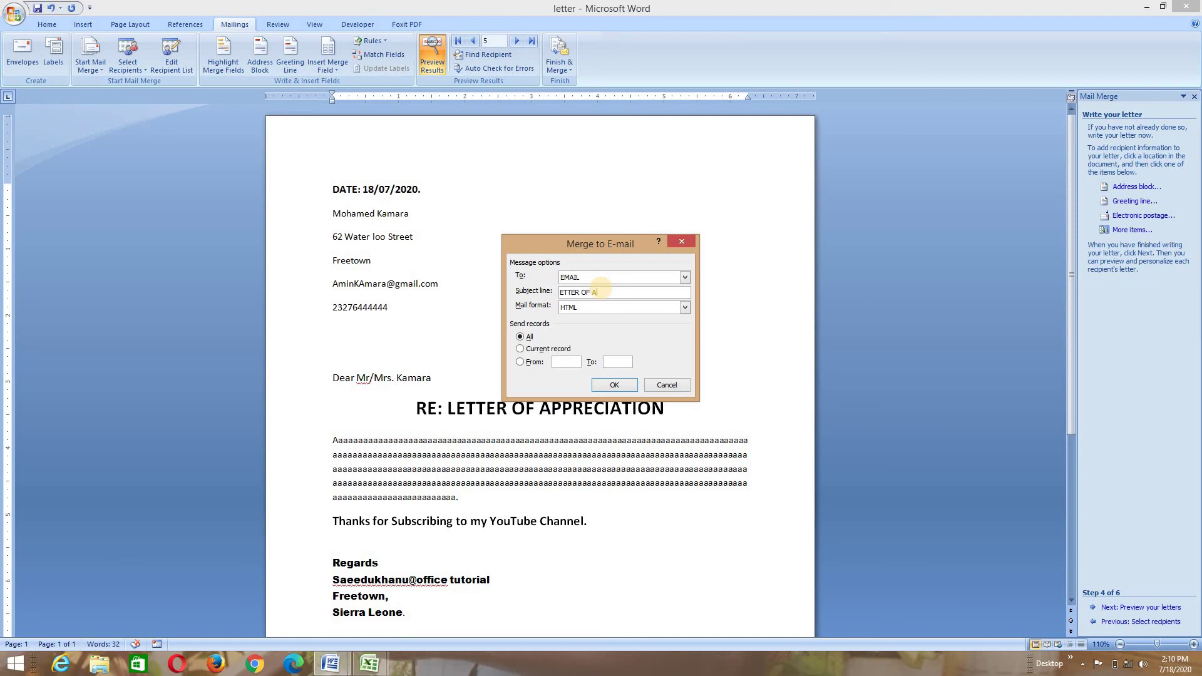
text(CIATION)
Keep HTML as the mail format, choose all records to send and confirm the e-mail merge.
click(686, 307)
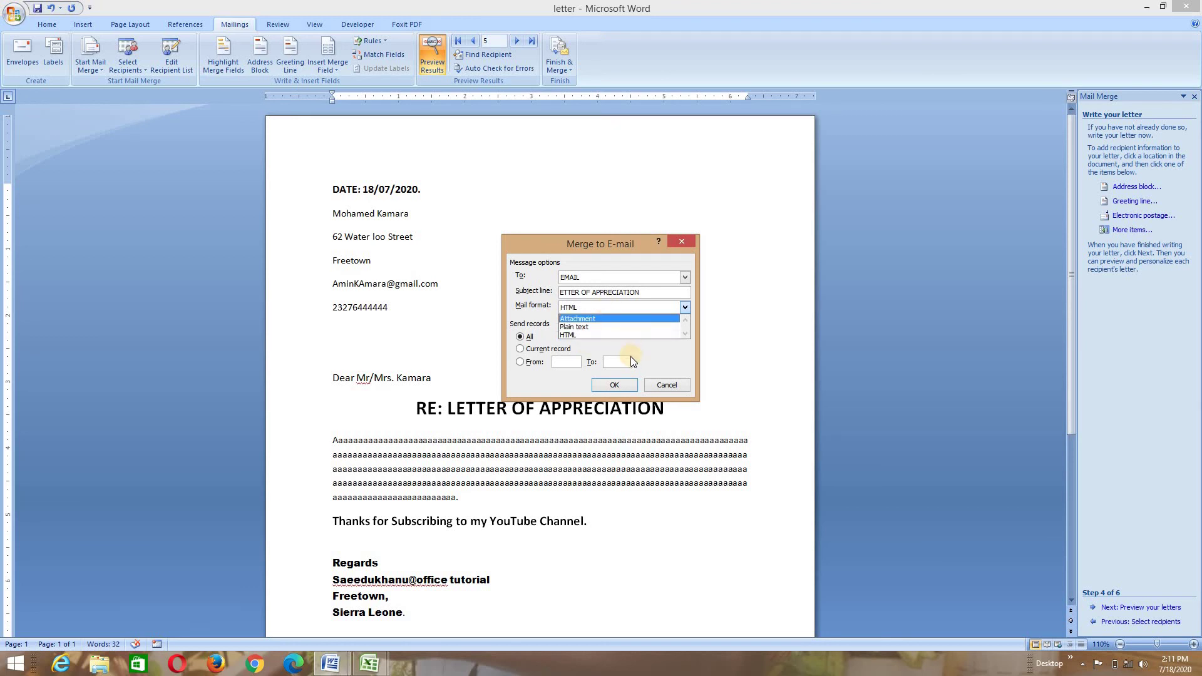
click(665, 343)
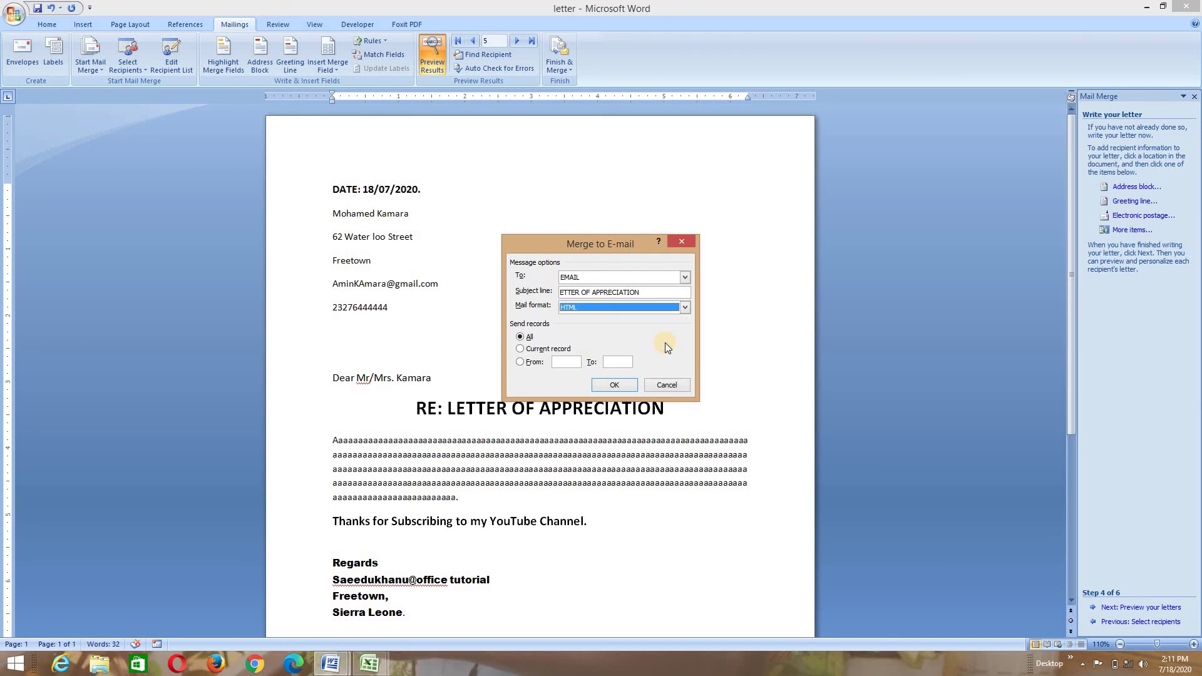
click(613, 362)
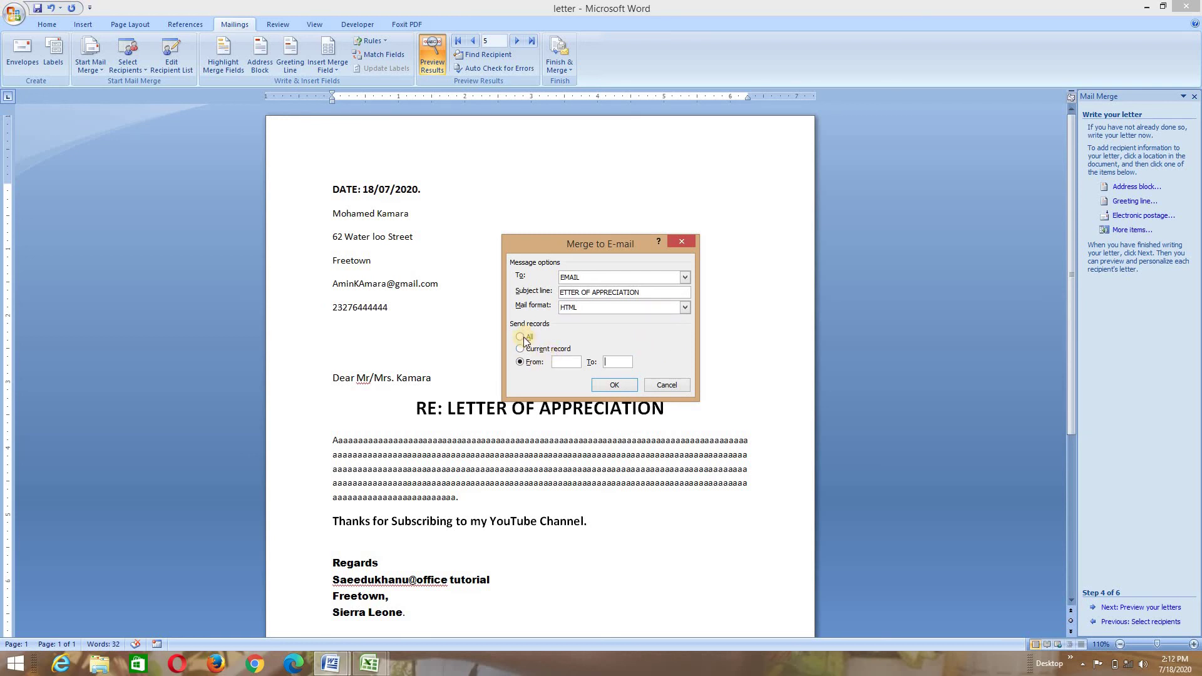
click(522, 338)
click(614, 385)
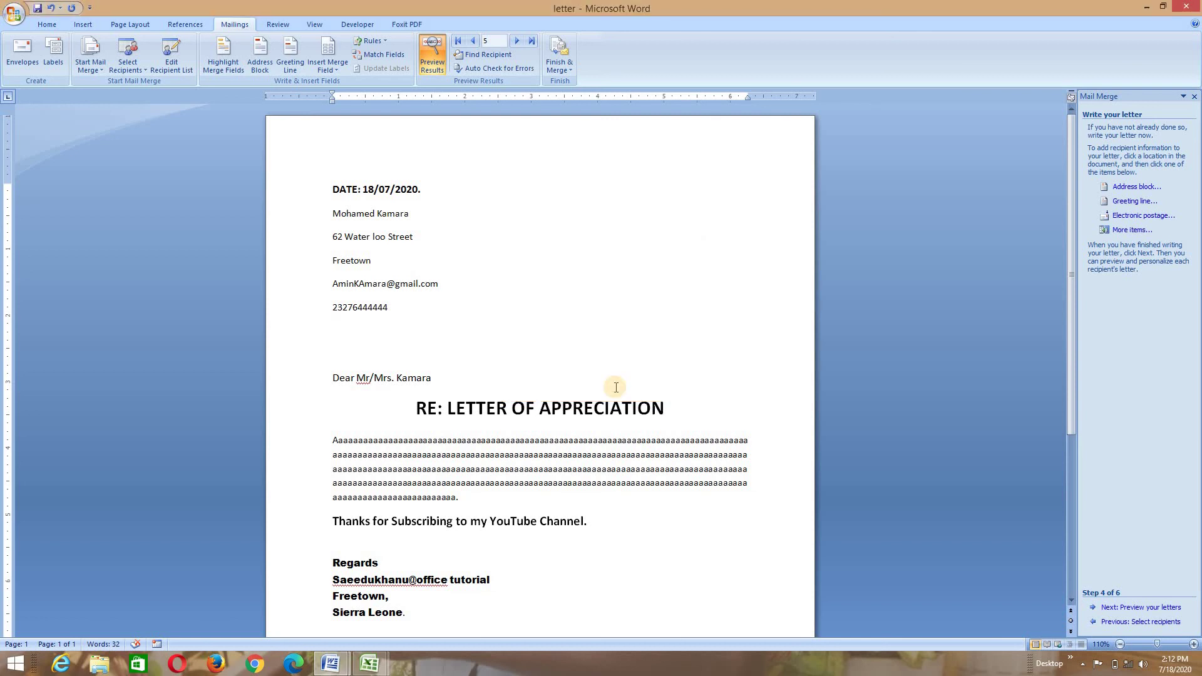
Merge all records into a new document of individual letters and maximise its window.
click(559, 63)
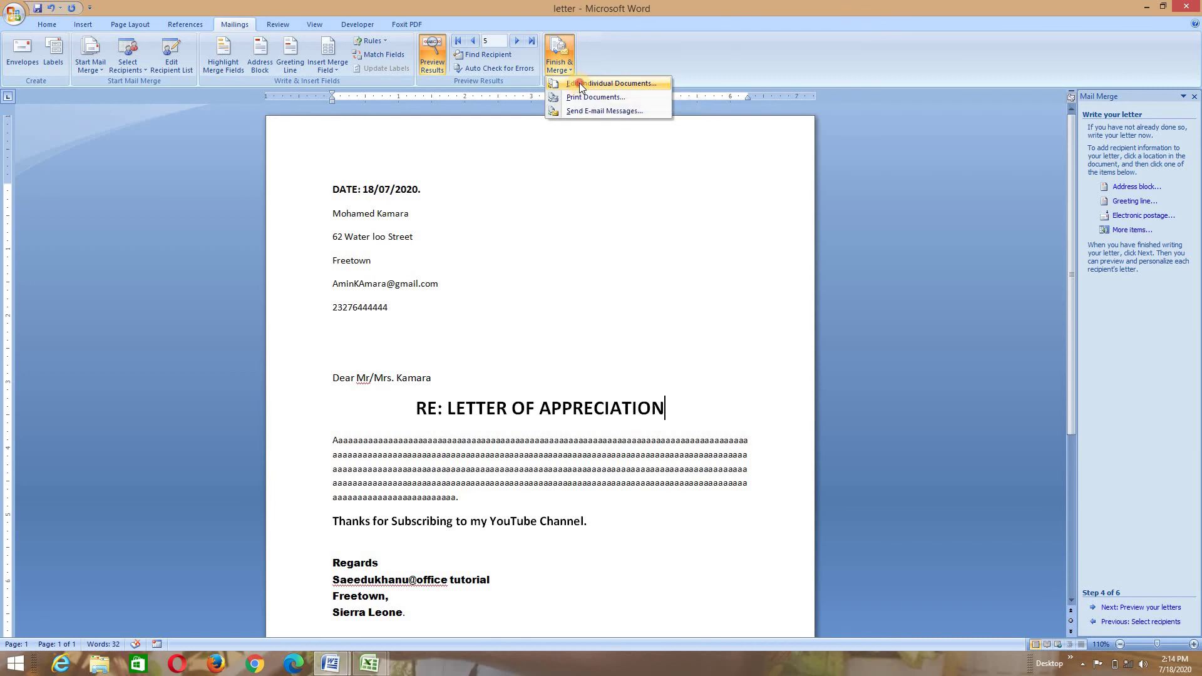
click(580, 83)
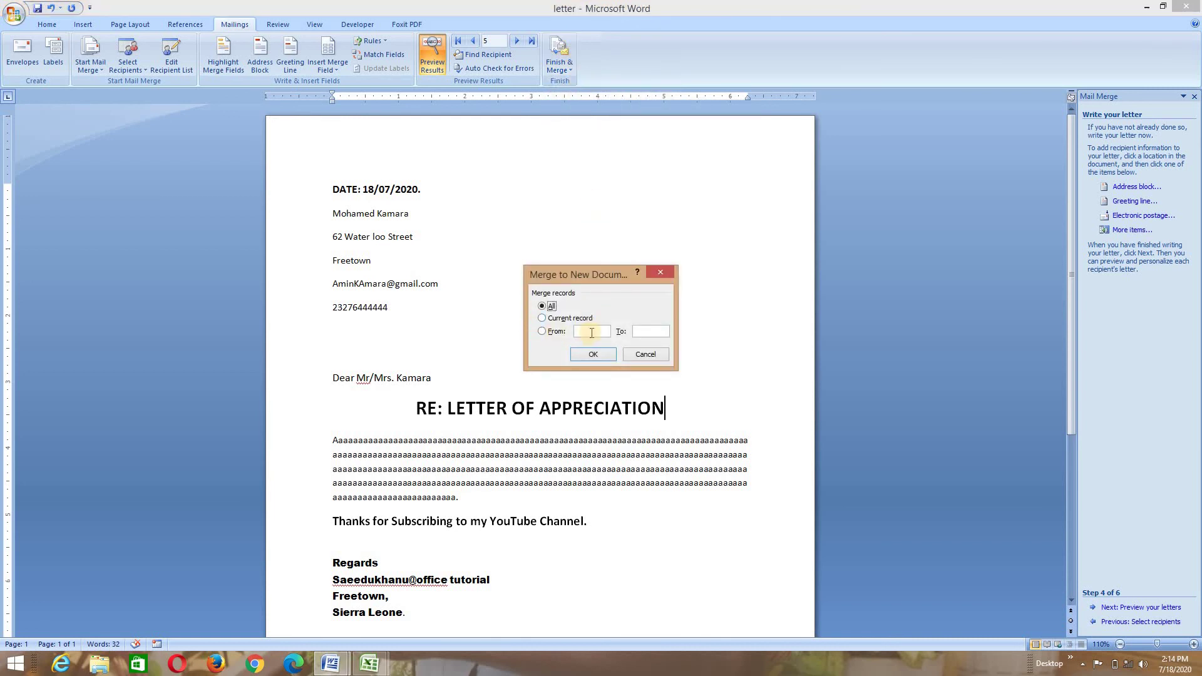
click(592, 354)
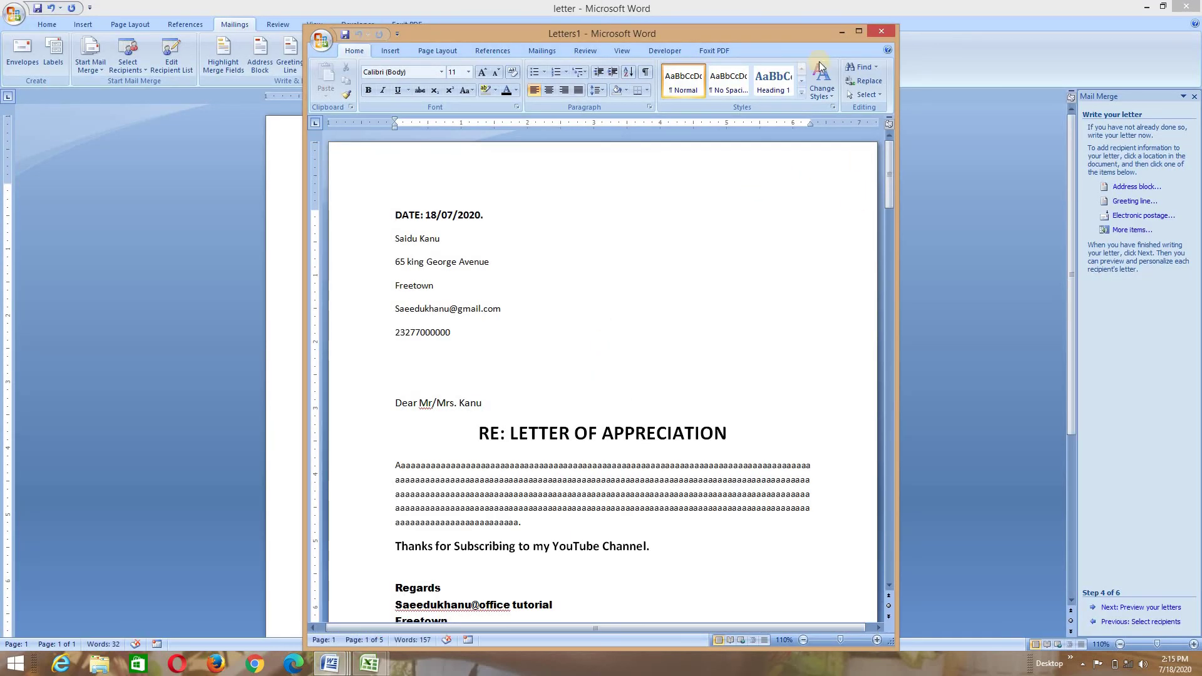
click(858, 32)
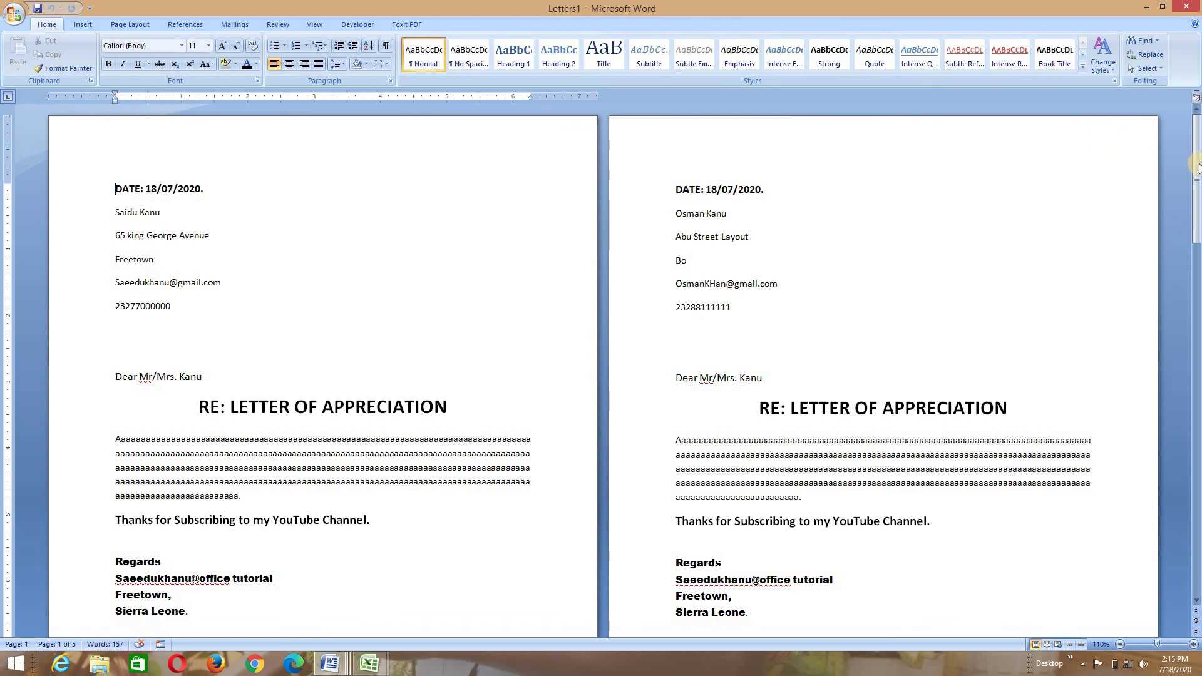
Look through the merged letters to the last page, return to the first and examine it at 188% zoom.
drag(1196, 164, 1197, 413)
drag(1197, 524, 1197, 529)
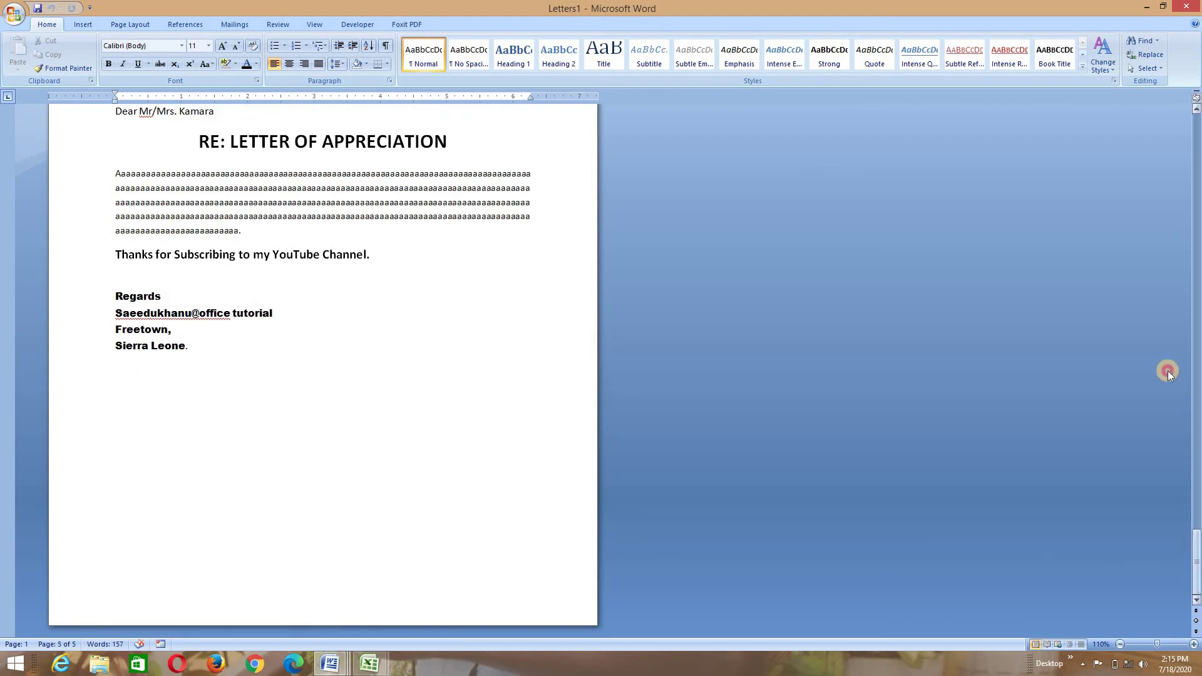
key(ctrl+Home)
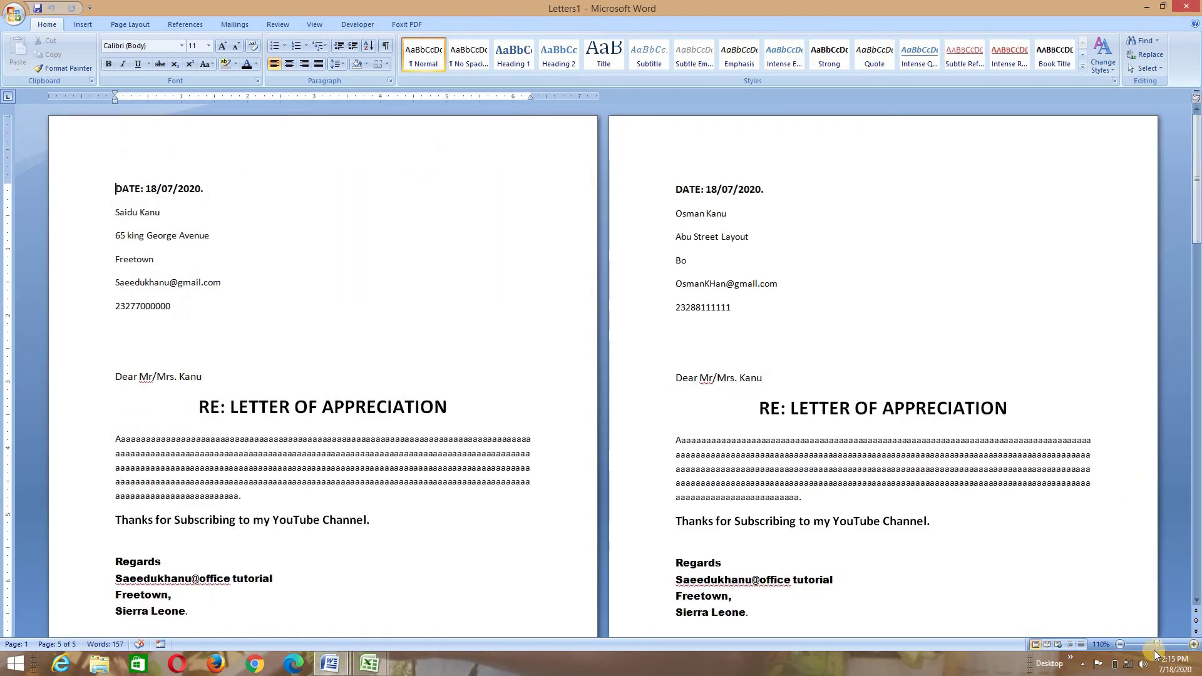
click(1163, 644)
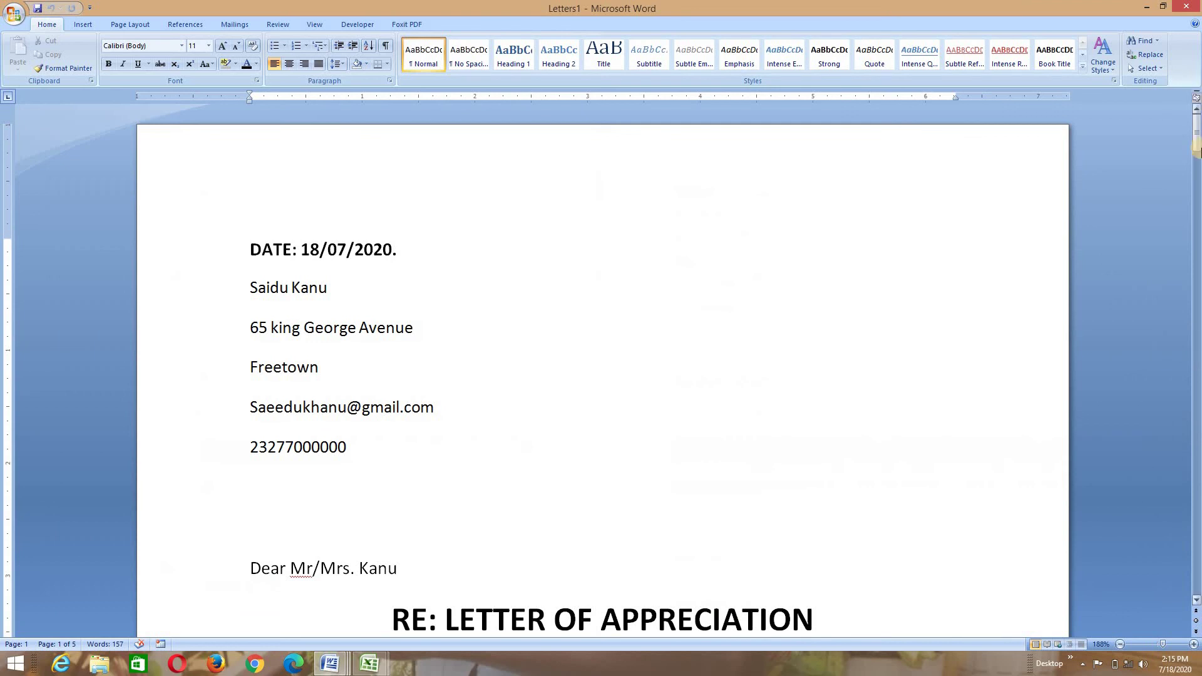
drag(1197, 143, 1185, 165)
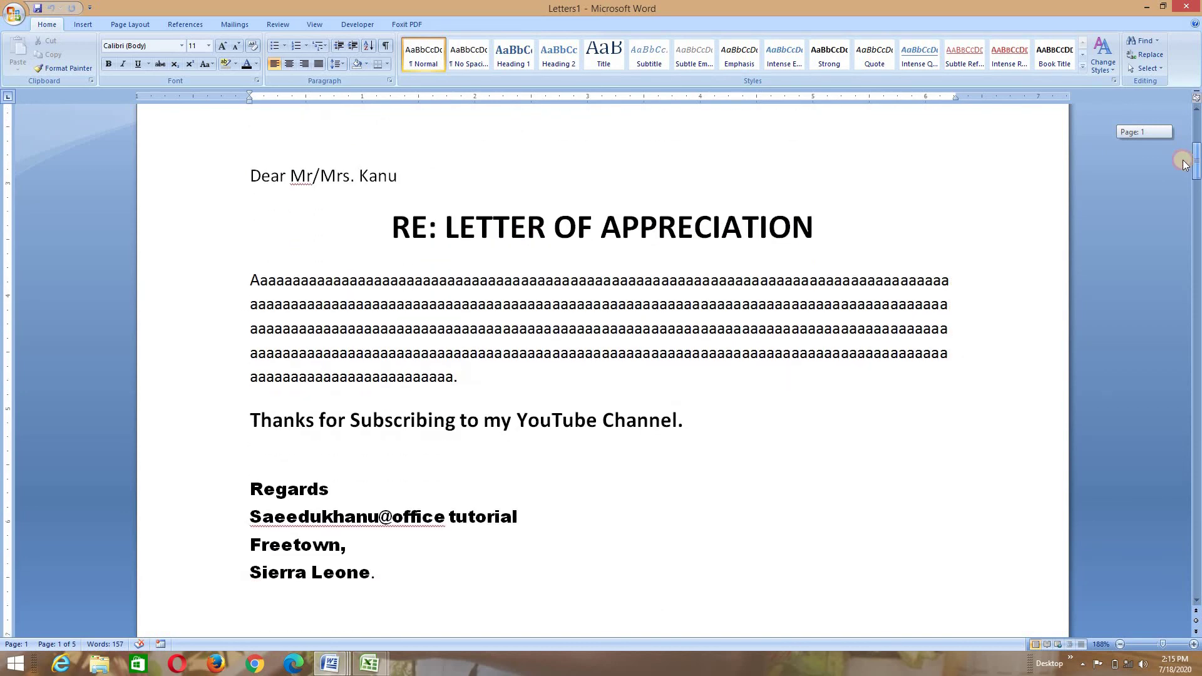